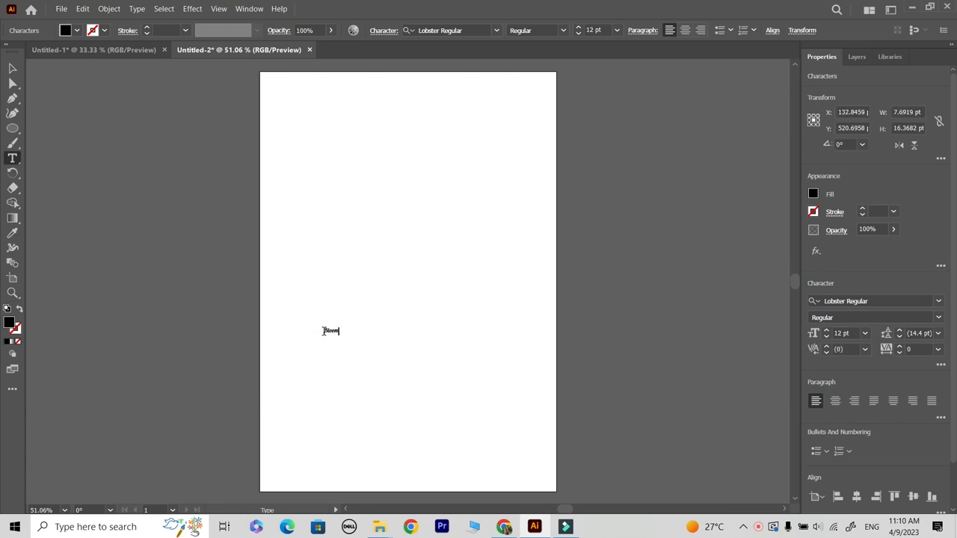
Step: Add the text BloomBox in Lobster Regular, enlarge it across most of the artboard's width, and position it centrally
text(Box)
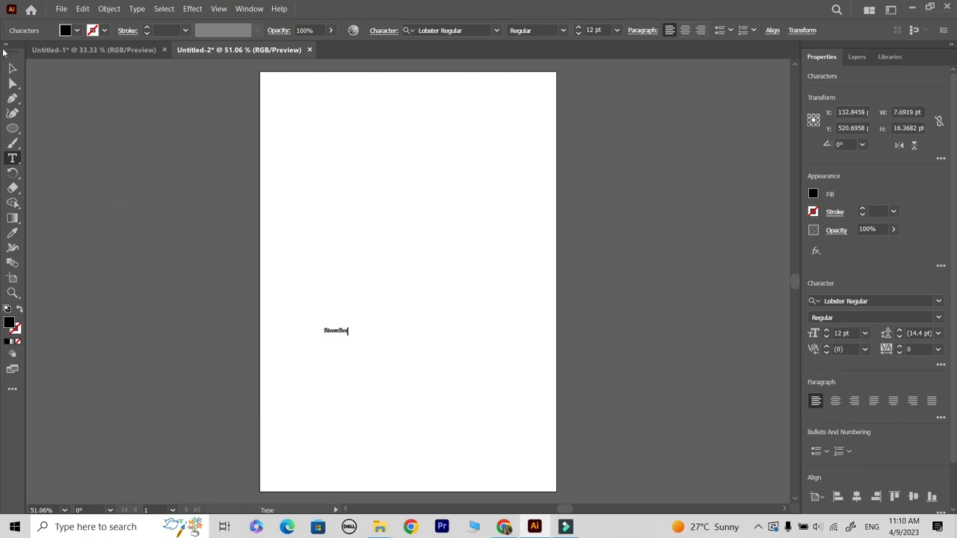
click(12, 69)
drag(348, 327, 482, 235)
drag(374, 341, 411, 361)
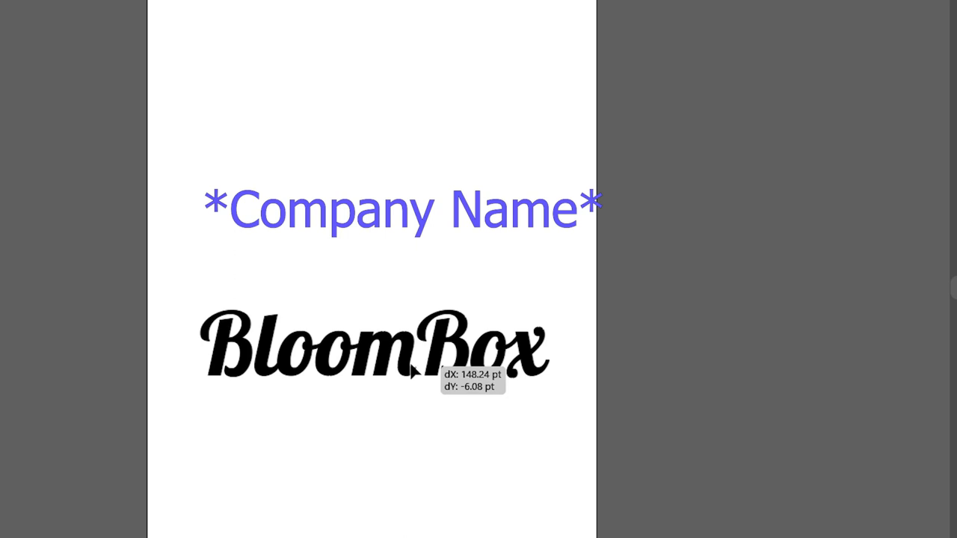
click(456, 532)
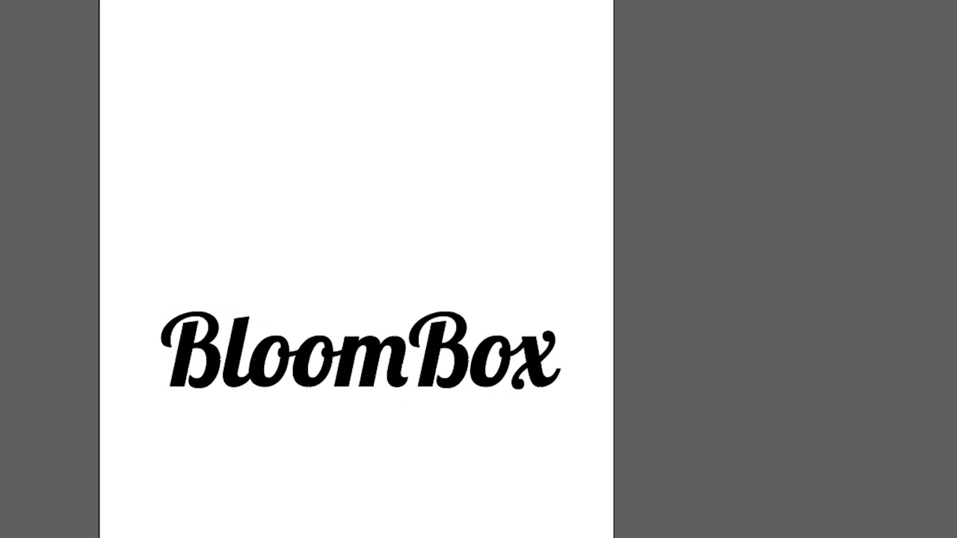
key(z)
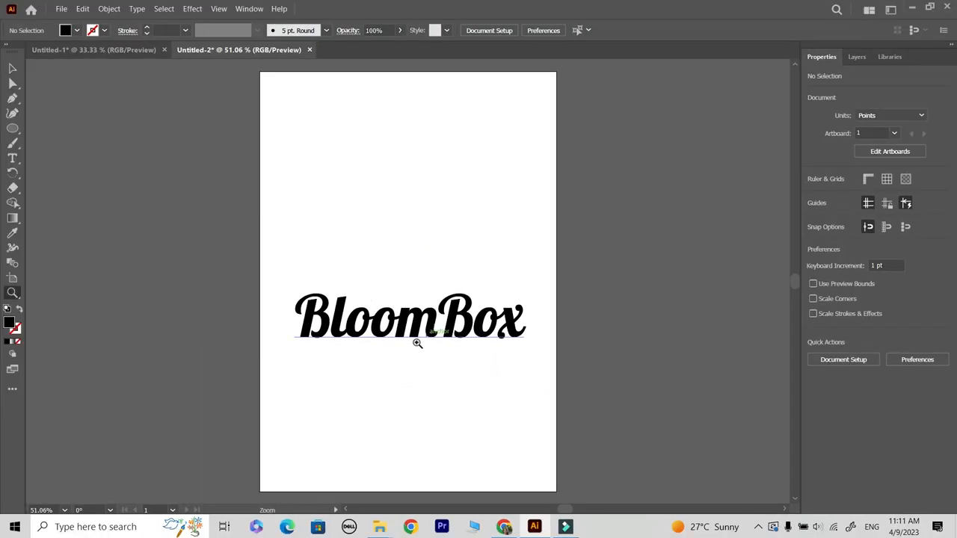
click(417, 343)
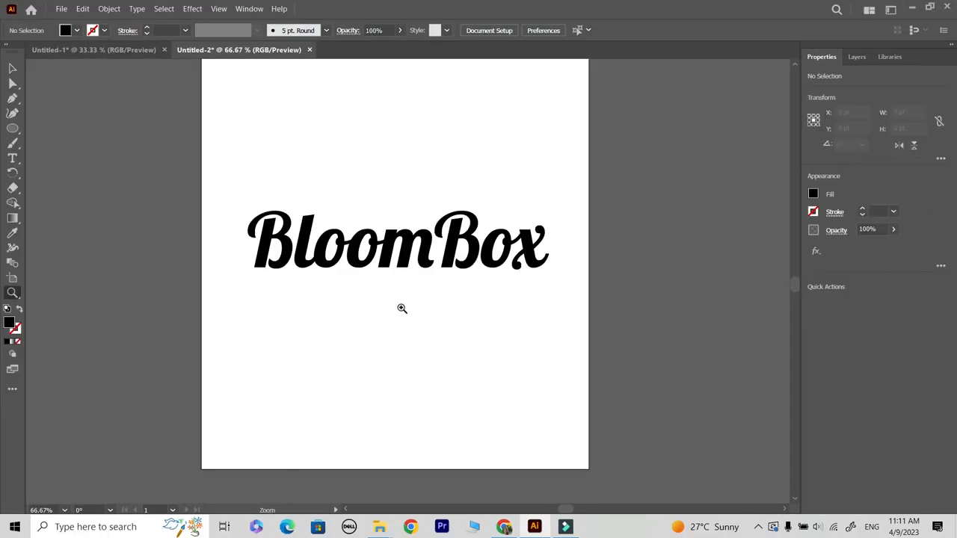
click(13, 67)
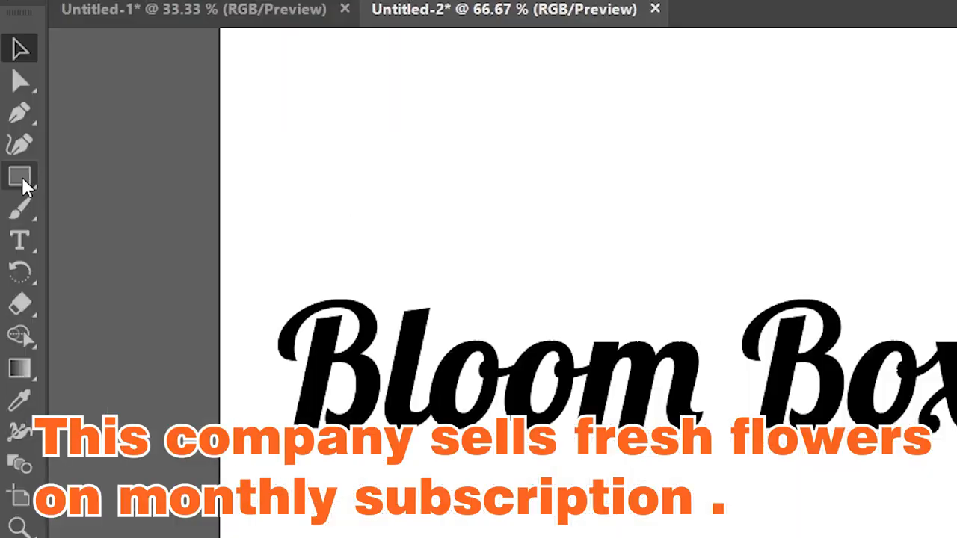
Step: Draw a black rectangle about 213 by 134 pt over the word "Box"
click(13, 130)
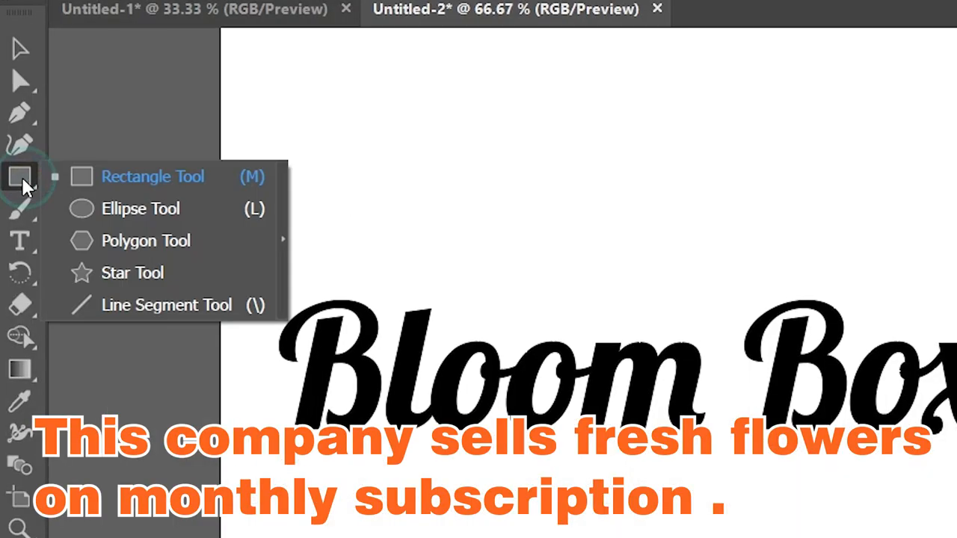
click(151, 178)
drag(721, 265, 746, 283)
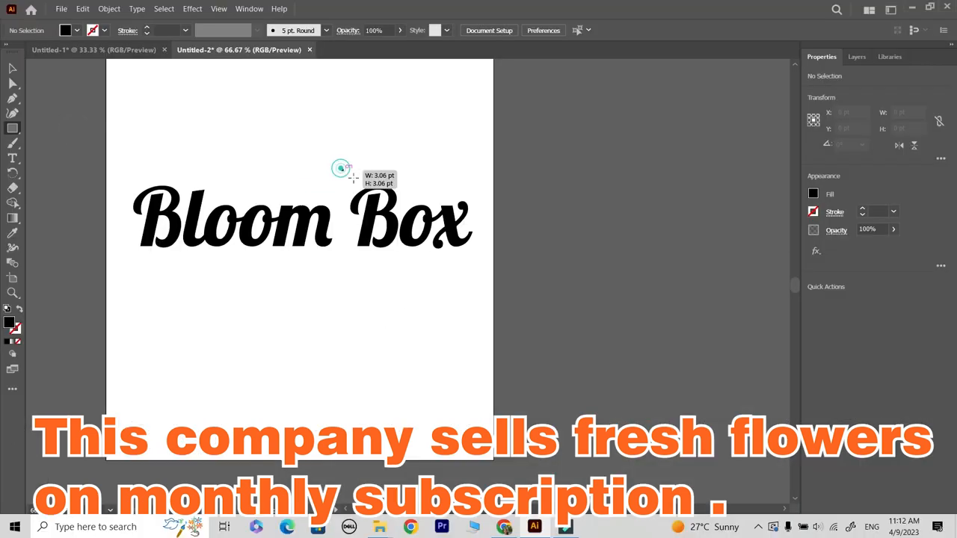
drag(341, 169, 479, 257)
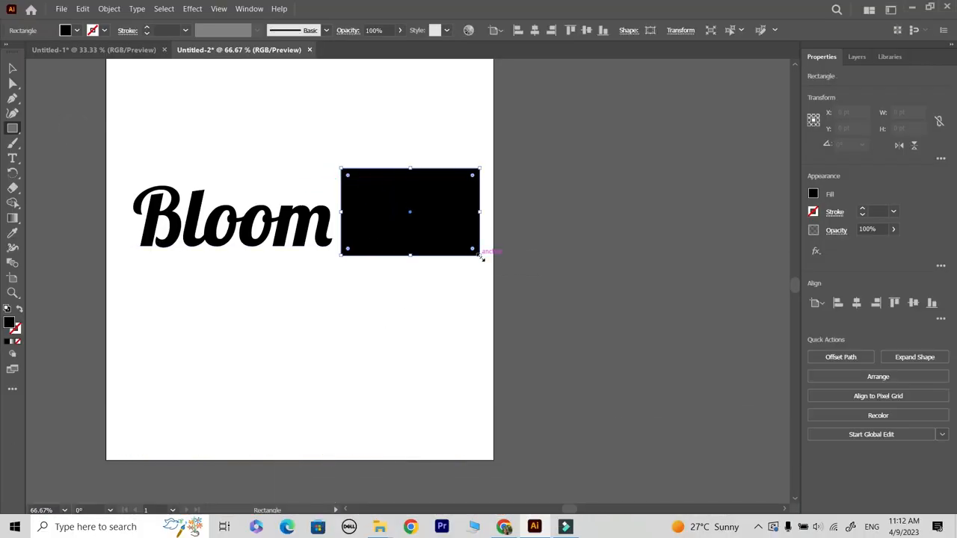
click(13, 68)
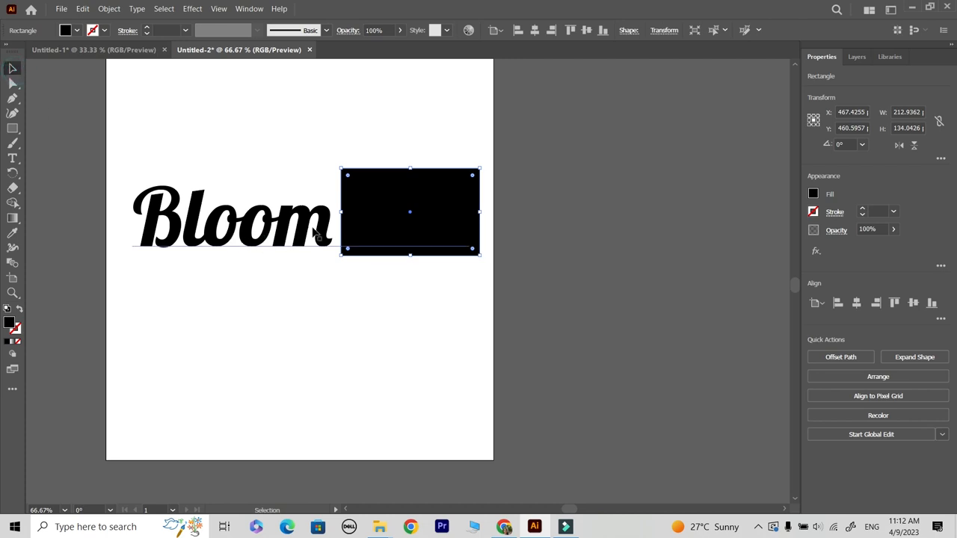
Step: Change the fill of only the word "Box" in the logo text to white
double_click(325, 225)
drag(332, 219, 482, 208)
click(814, 194)
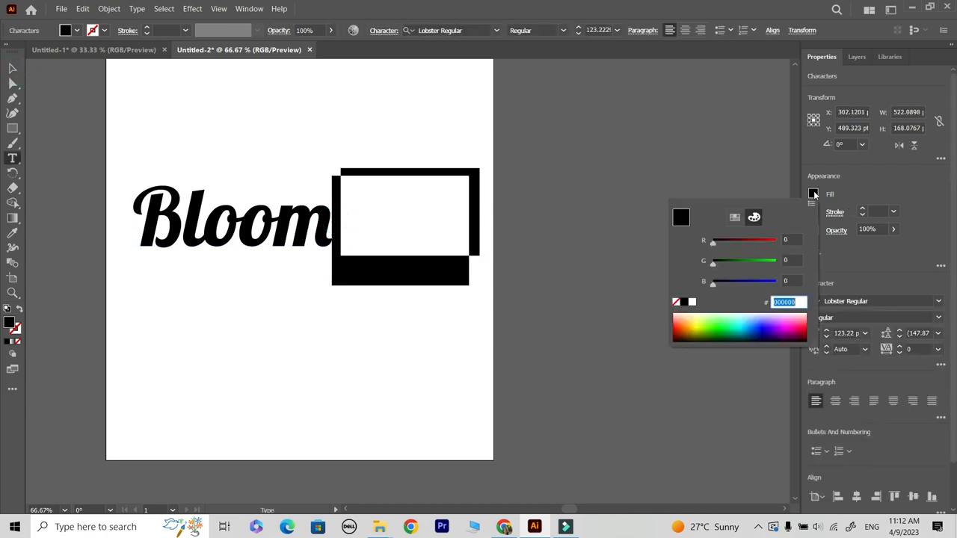
click(734, 218)
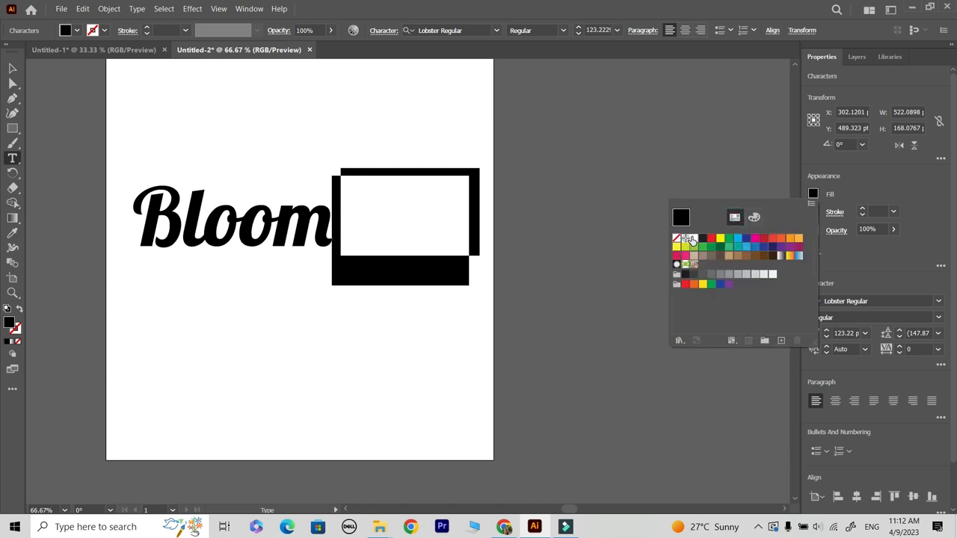
click(692, 239)
click(15, 67)
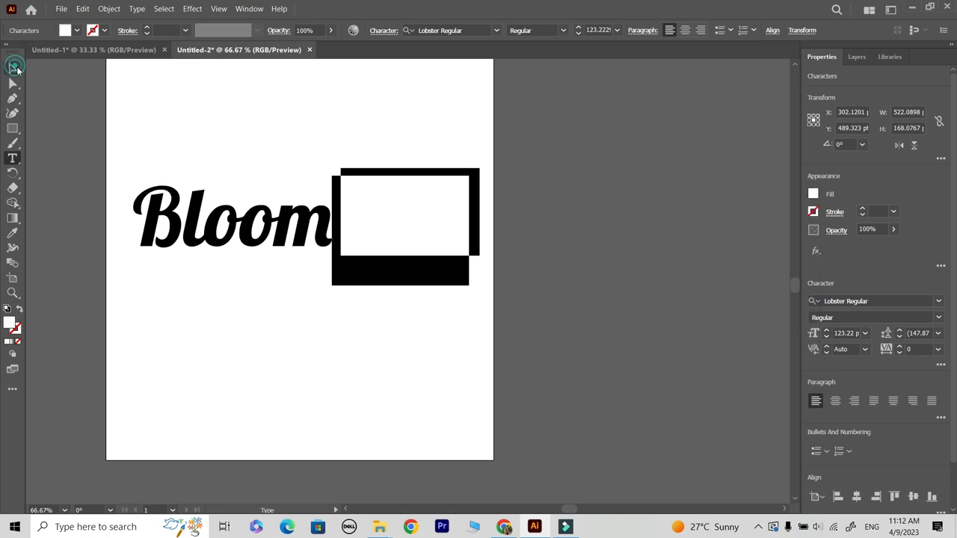
click(206, 111)
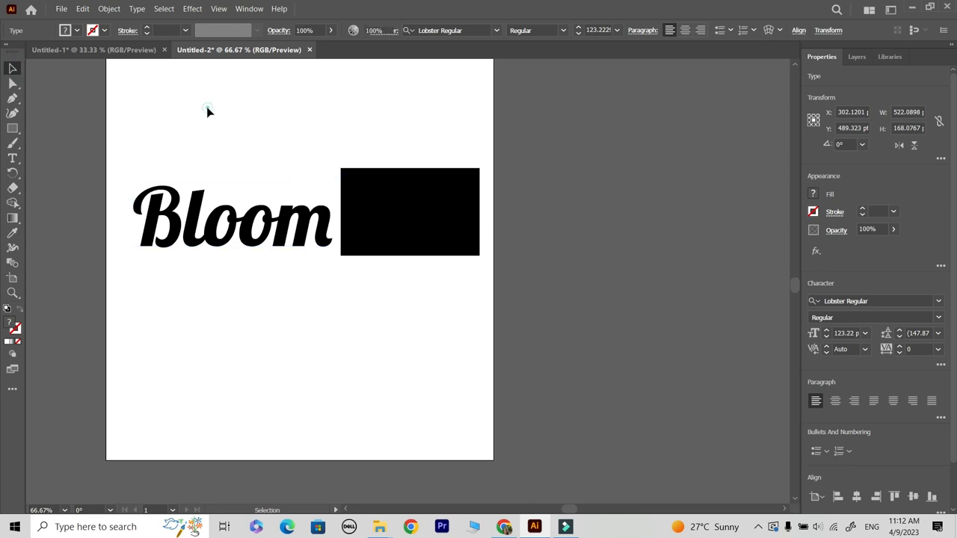
Step: Shift the black rectangle slightly down to frame the word "Box" and send it to the back
mouse_move(430, 210)
mouse_down()
mouse_move(427, 284)
mouse_move(440, 214)
mouse_up()
key(ctrl+shift+bracketleft)
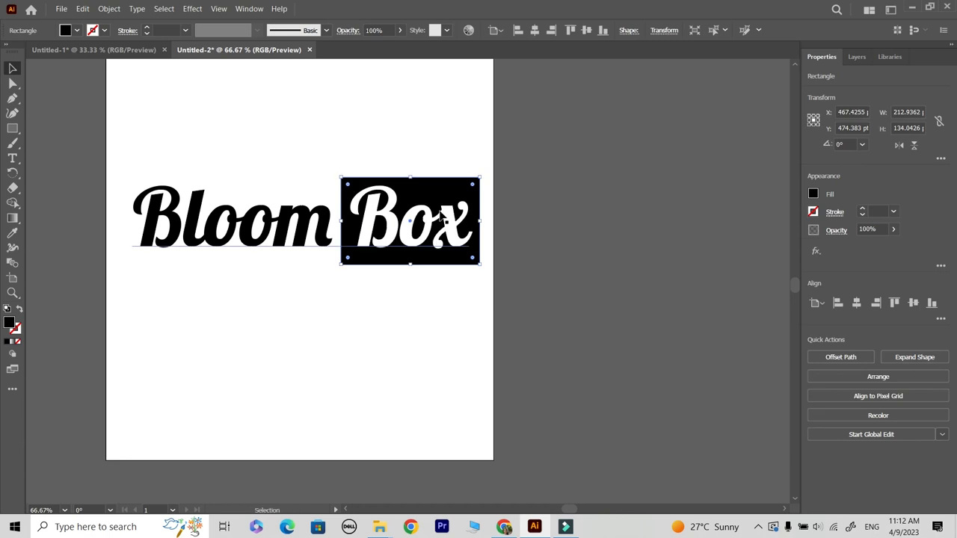
click(427, 350)
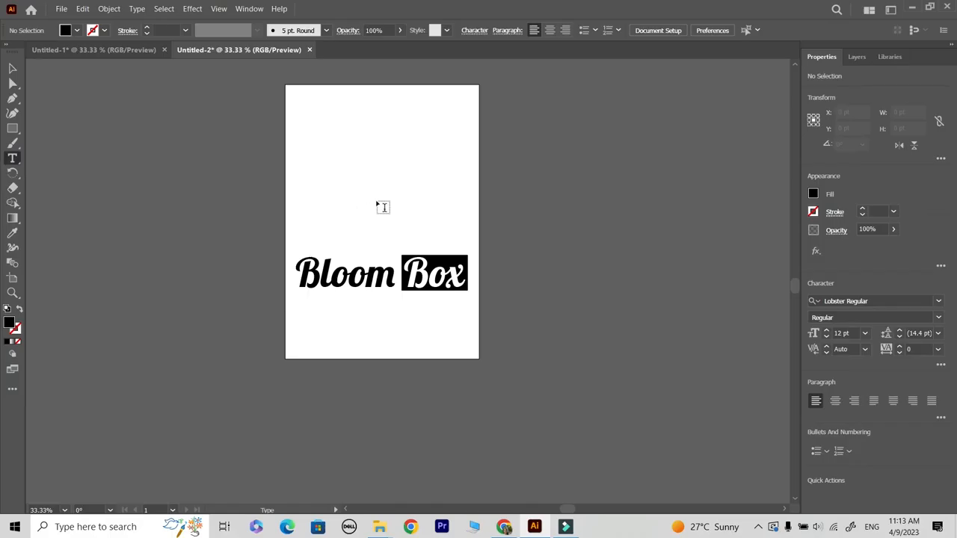
Step: Add a separate letter B in Lobster Regular above the logo name and enlarge it
click(369, 188)
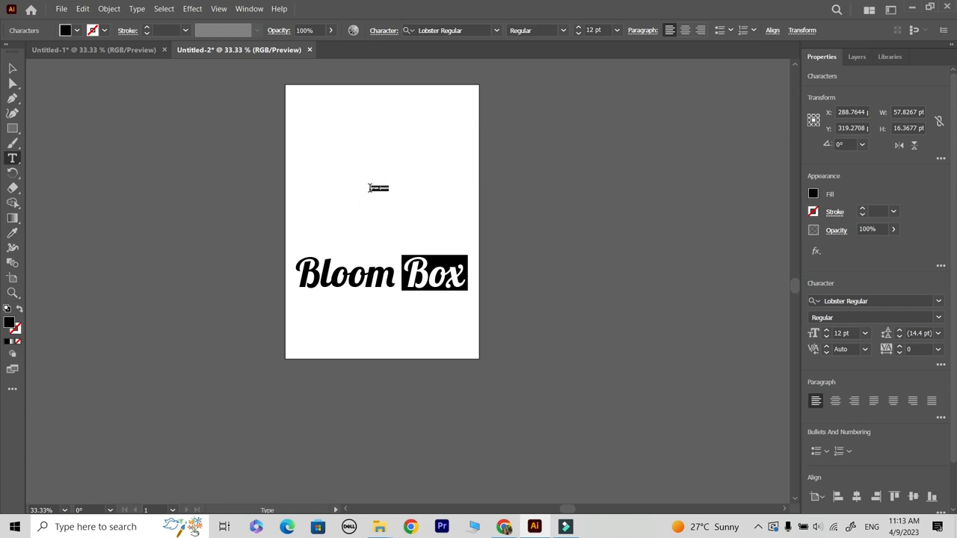
click(11, 68)
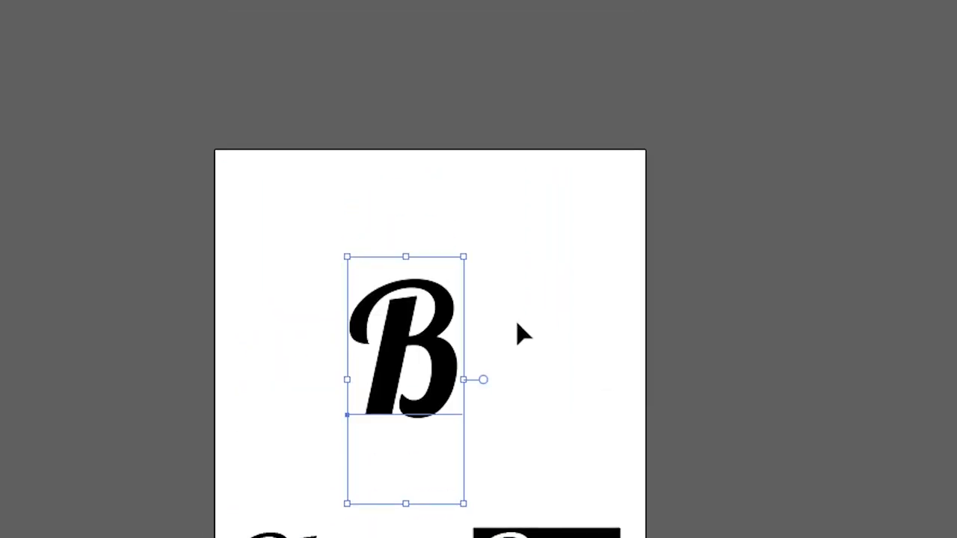
mouse_move(434, 391)
mouse_down()
mouse_move(461, 438)
mouse_move(459, 460)
mouse_move(441, 383)
mouse_up()
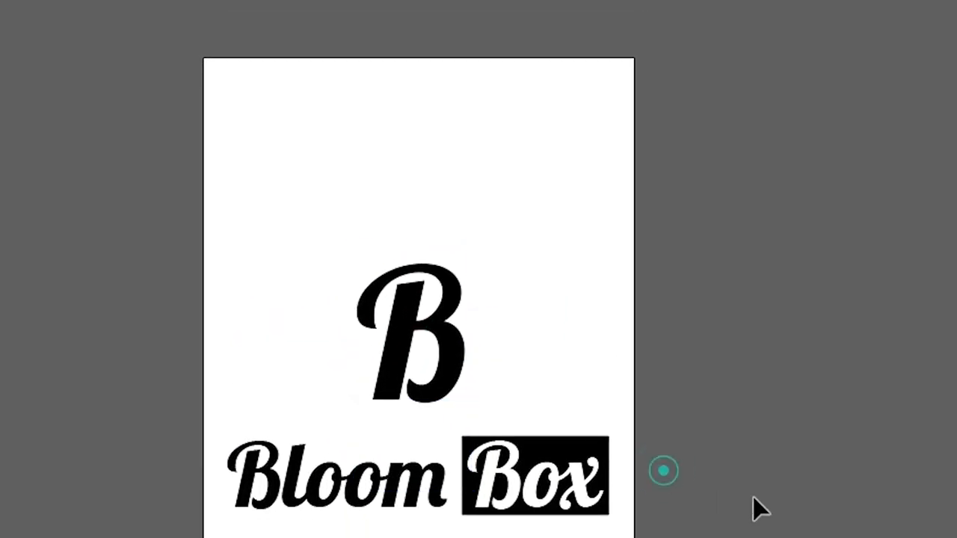
Step: Convert the large letter B to outlines and position it just above the logo name
click(462, 380)
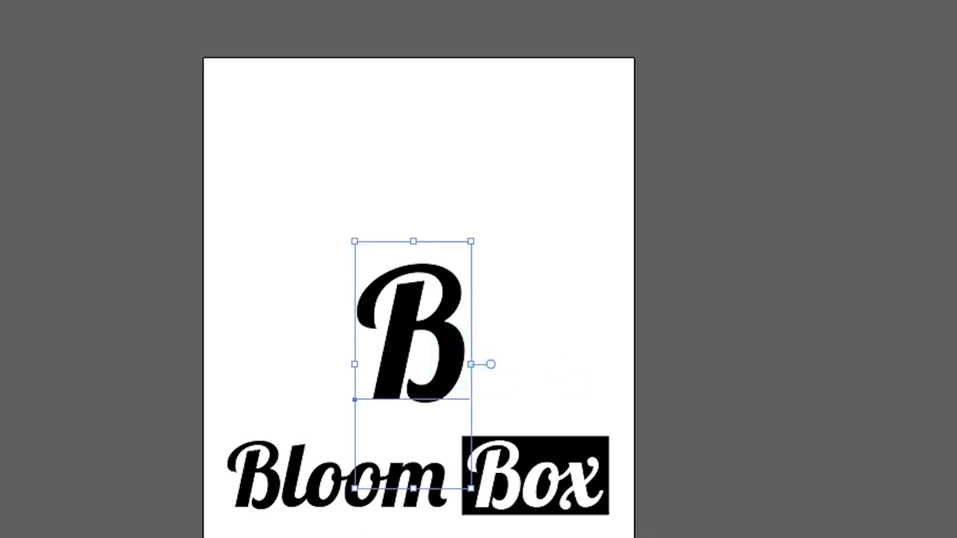
key(ctrl+shift+o)
click(703, 510)
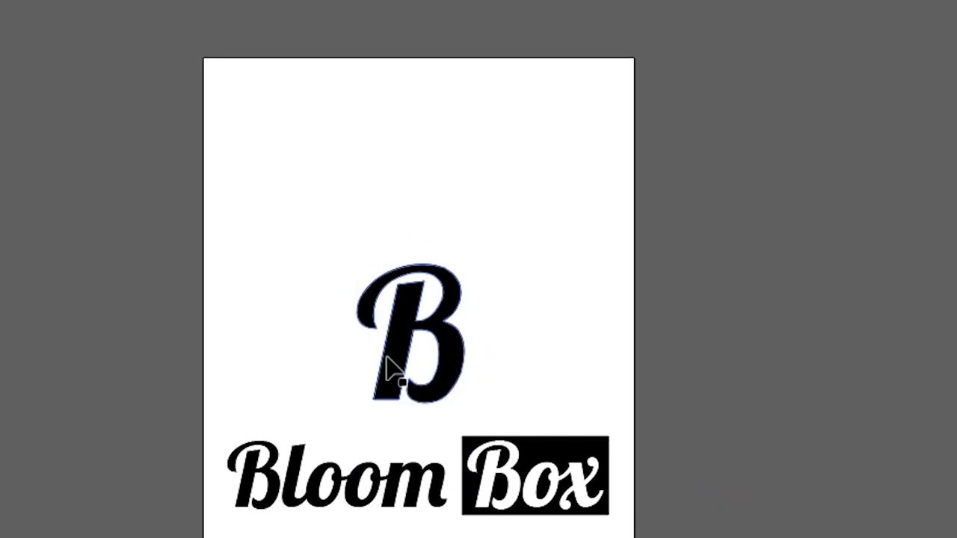
drag(458, 344, 466, 357)
click(769, 502)
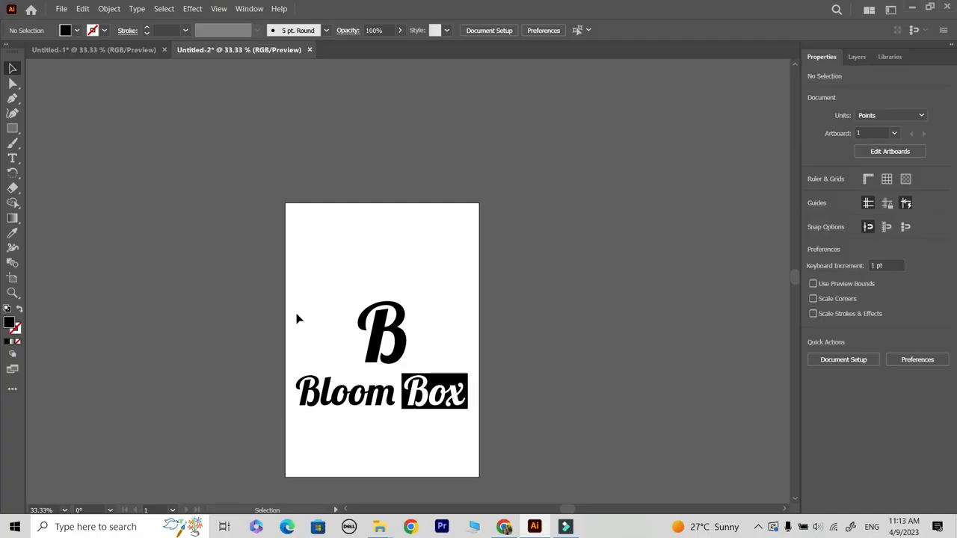
Step: Move the letter B and the logo name together to the lower part of the artboard
drag(294, 301, 466, 380)
drag(392, 359, 393, 401)
click(587, 335)
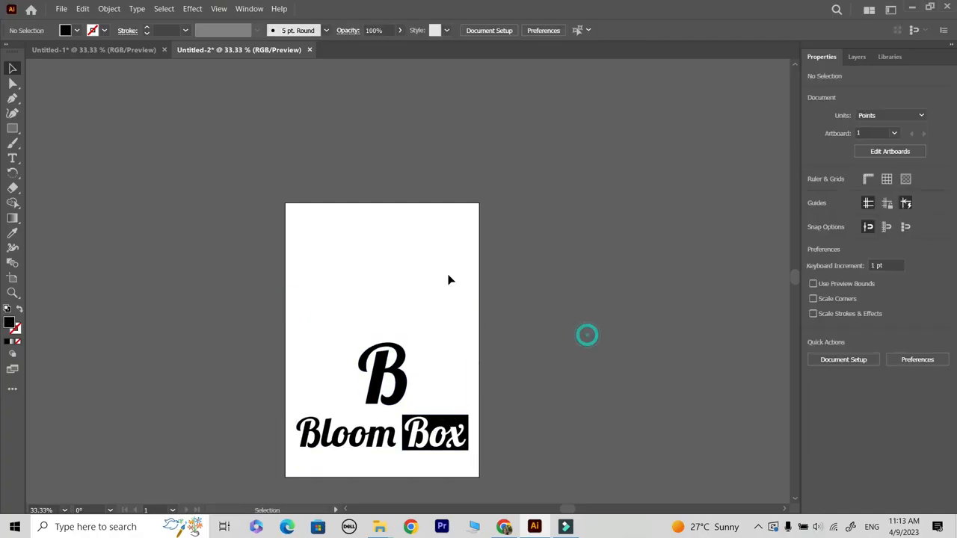
Step: Draw an unfilled circle with a 1 pt black stroke in the empty area above the letter B
right_click(13, 131)
click(61, 142)
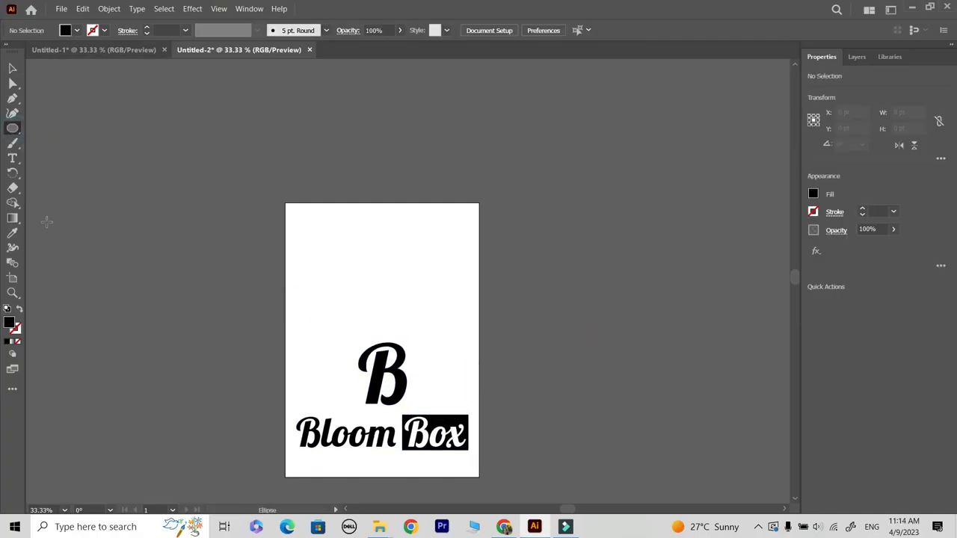
click(17, 310)
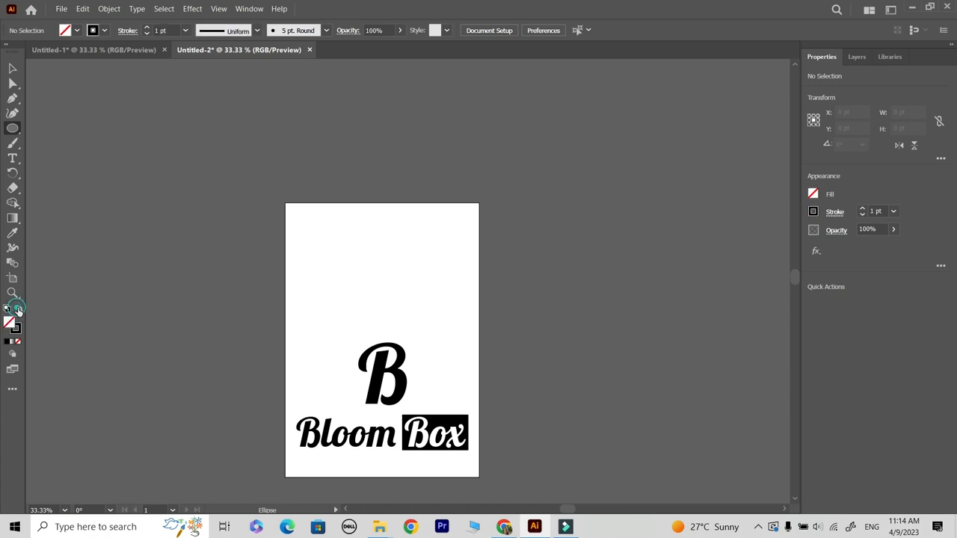
drag(343, 243, 380, 282)
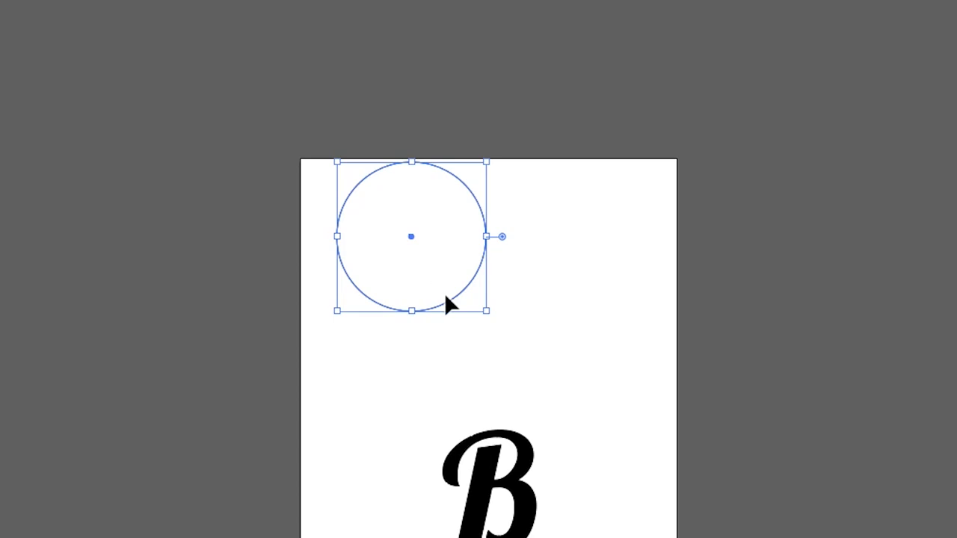
Step: Duplicate the circle sideways so that the copy partly overlaps the original
click(411, 238)
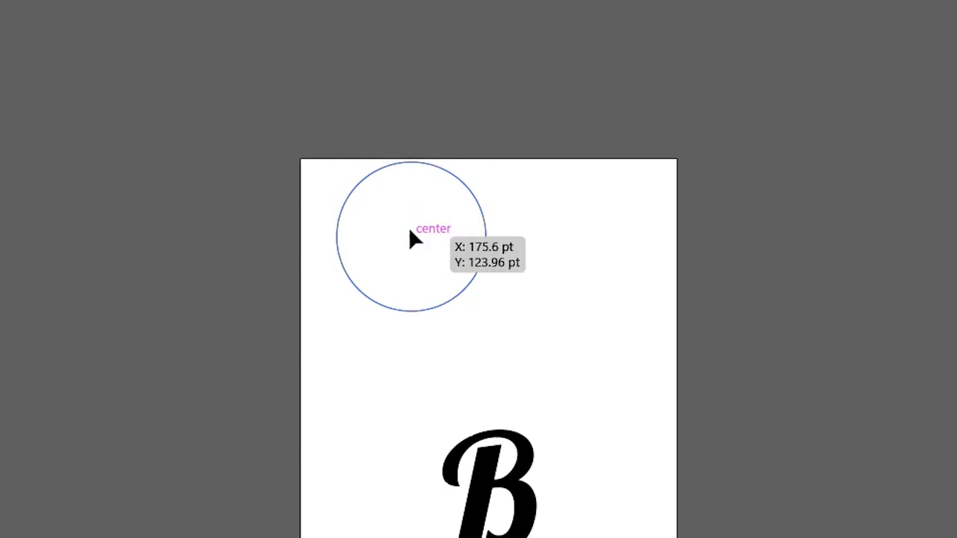
drag(410, 237, 508, 266)
click(596, 205)
Step: Reduce the two overlapping circles to their shared lens shape
drag(648, 172, 335, 349)
click(896, 374)
click(56, 362)
key(z)
click(165, 269)
click(352, 241)
key(v)
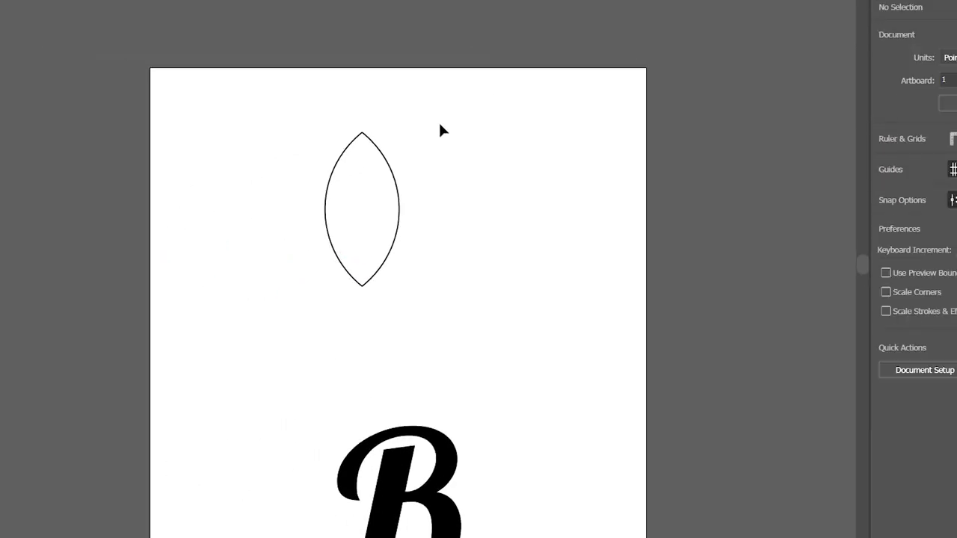
Step: Round the upper point of the lens shape to form a petal, keeping the lower point sharp
click(381, 154)
drag(14, 103, 82, 100)
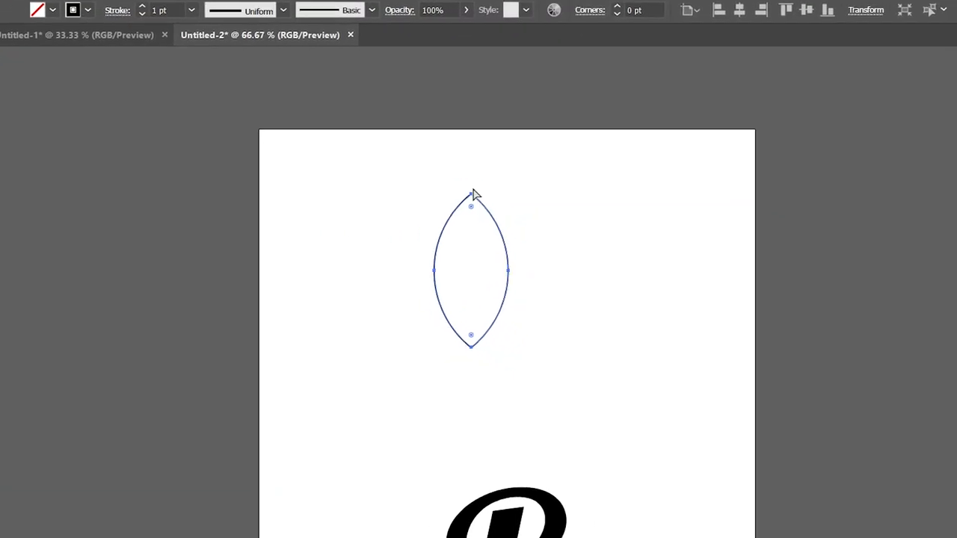
drag(428, 184, 429, 226)
click(388, 282)
drag(447, 305, 461, 277)
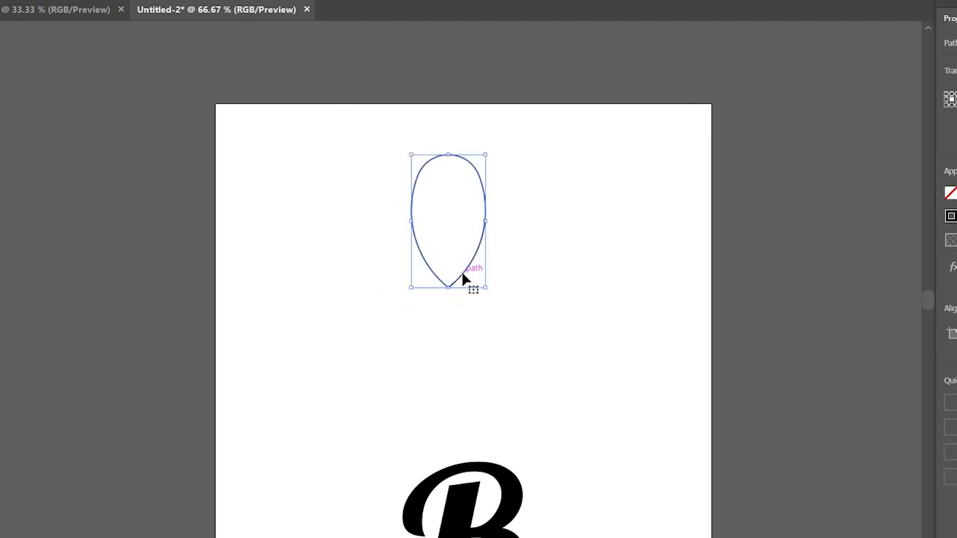
Step: Duplicate the petal outline slightly sideways so the two petals overlap
key(ctrl+=)
drag(421, 237, 447, 238)
click(531, 308)
Step: Split the overlapping petals with the Shape Builder tool and delete the crescent on the right side
drag(523, 94, 258, 278)
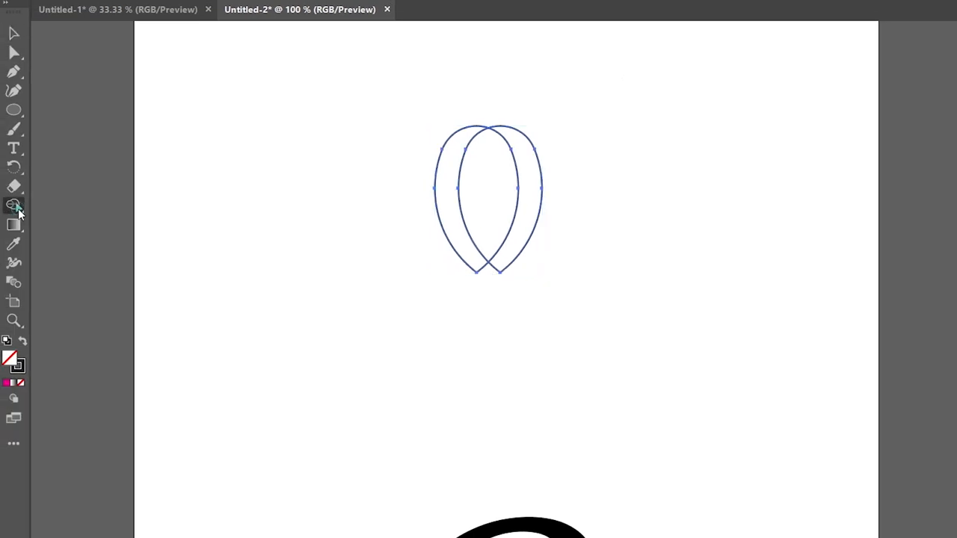
click(15, 204)
click(116, 206)
click(490, 170)
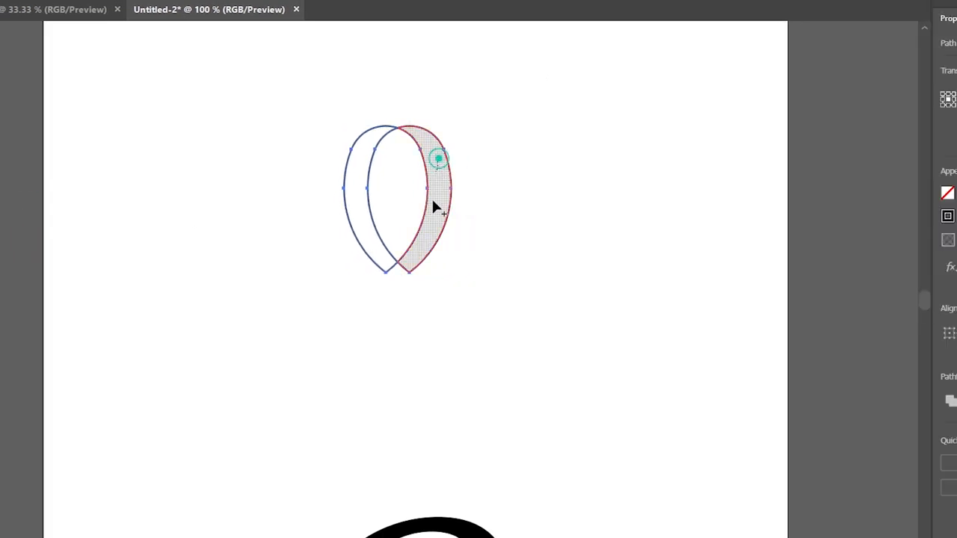
key(v)
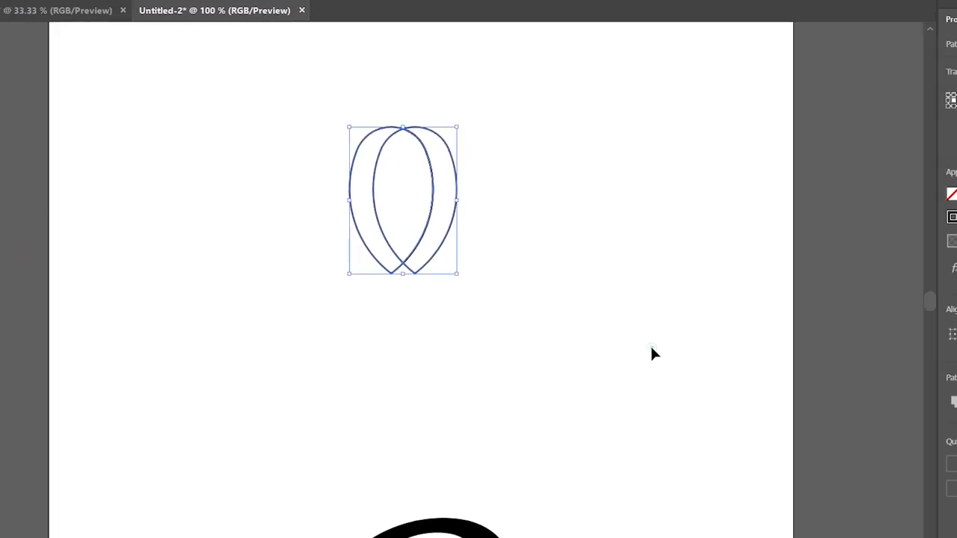
click(651, 352)
click(458, 171)
key(Delete)
click(520, 267)
Step: Fill the remaining petal with the magenta swatch
drag(413, 209, 411, 211)
click(813, 196)
click(755, 237)
click(544, 287)
Step: Adjust the petal's RGB fill towards a more purple magenta by raising its blue value
click(362, 144)
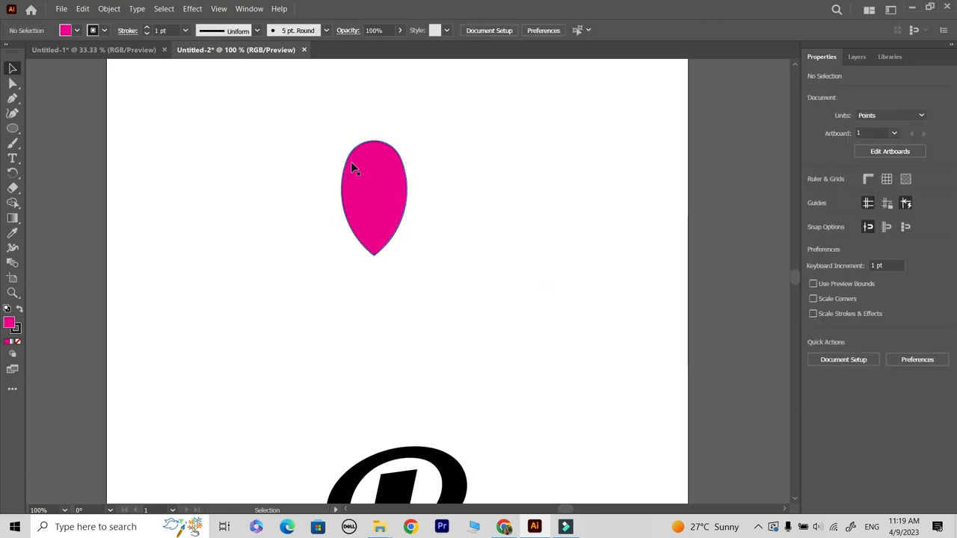
click(813, 193)
click(752, 216)
click(735, 264)
click(95, 51)
click(236, 50)
click(814, 194)
drag(748, 284, 758, 284)
Step: Darken the petal's left crescent by lowering the red value of its fill, and remove the stroke
click(350, 191)
click(814, 193)
click(754, 217)
drag(771, 243, 761, 246)
click(807, 212)
Step: Group the two petal parts and move the group up near the artboard's top centre
drag(322, 124, 426, 266)
key(ctrl+g)
drag(379, 208, 408, 148)
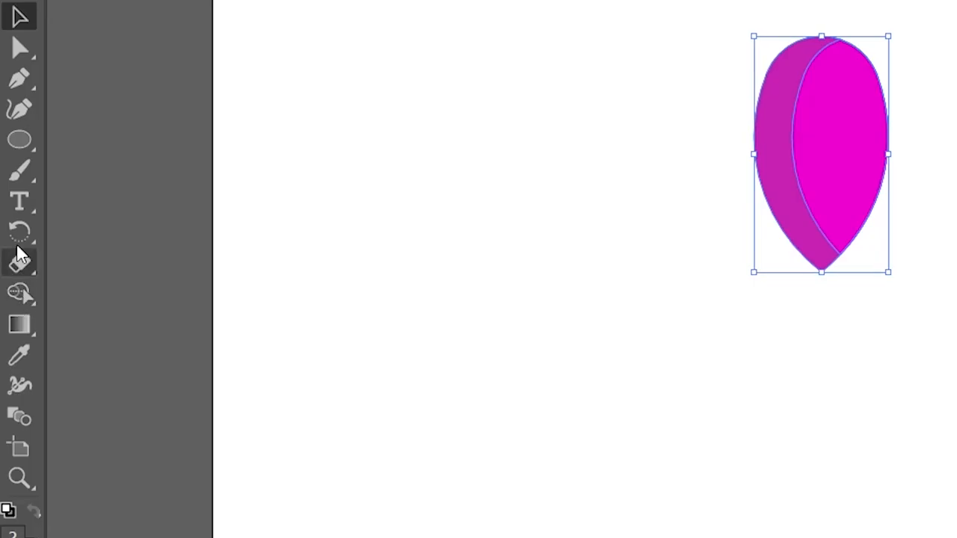
Step: Create a copy of the petal group rotated 35° about a point just below its tip
click(12, 173)
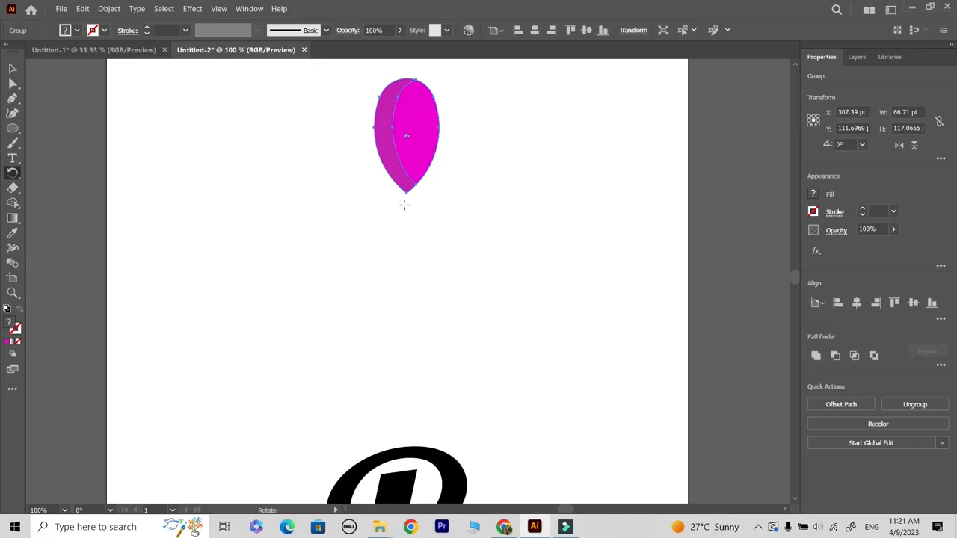
alt+click(406, 202)
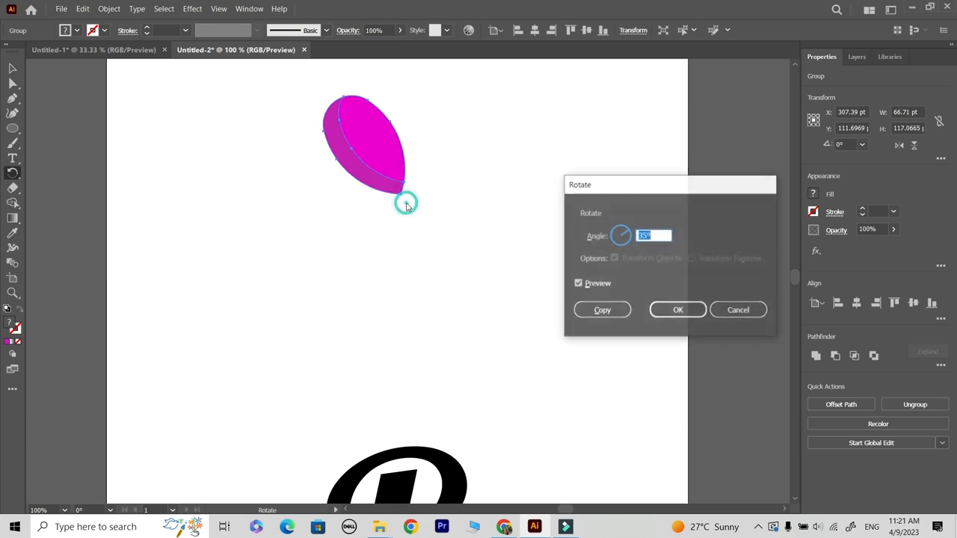
click(602, 307)
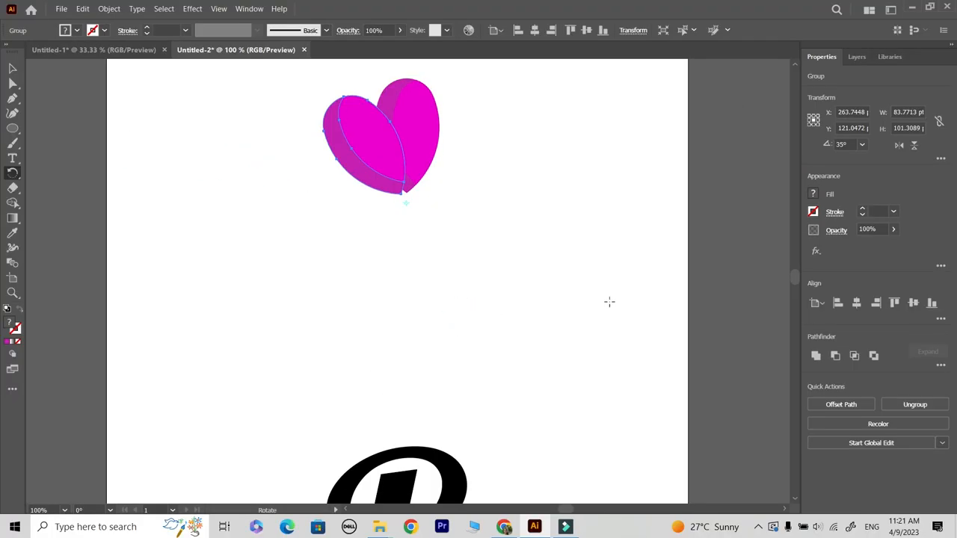
Step: Repeat the rotated petal copy around the same centre point until the petals form a full flower
key(ctrl+d)
key(ctrl+d)
key(ctrl+d)
key(ctrl+d)
key(ctrl+d)
key(ctrl+d)
key(ctrl+d)
key(ctrl+d)
key(ctrl+d)
key(ctrl+d)
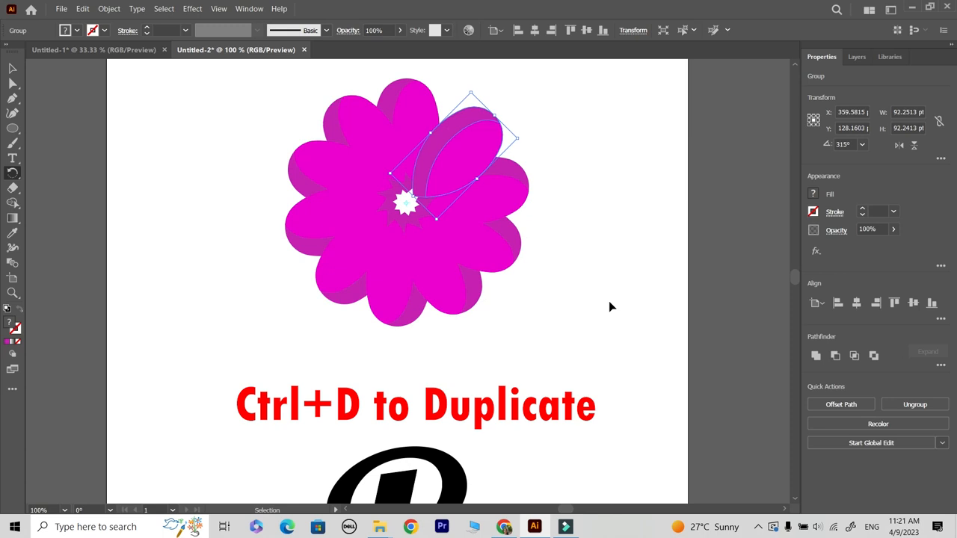
Step: Ungroup the last petal copy and send its darker crescent shape to the back so the overlap matches the other petals
click(13, 69)
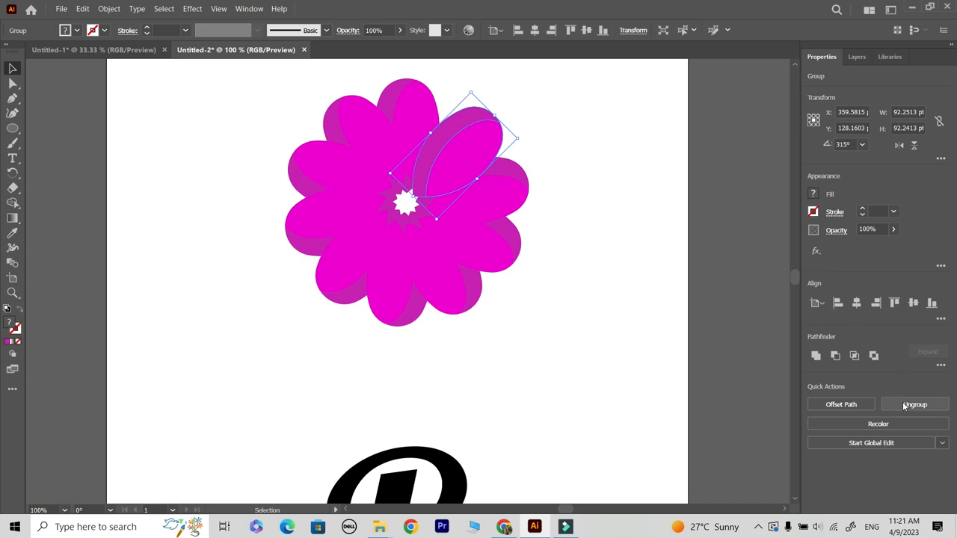
click(585, 343)
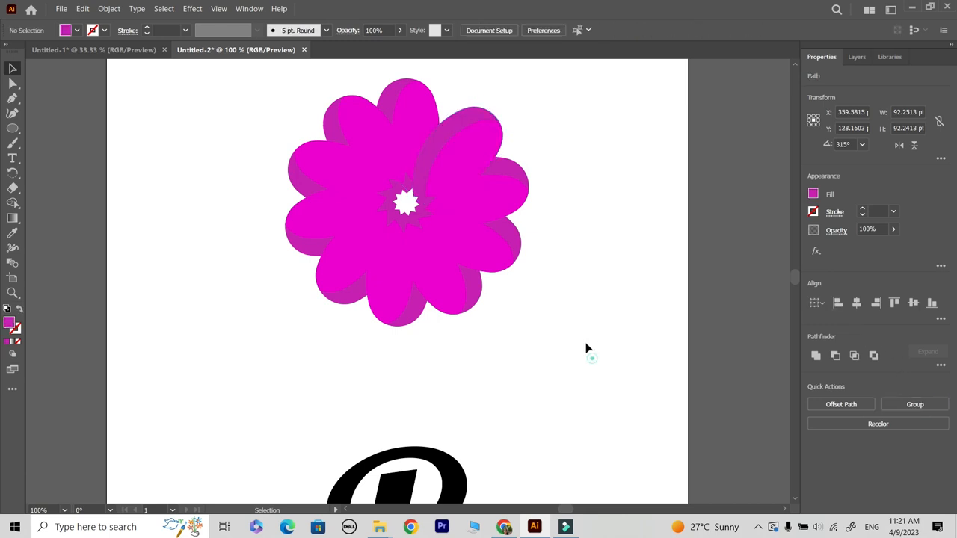
click(478, 111)
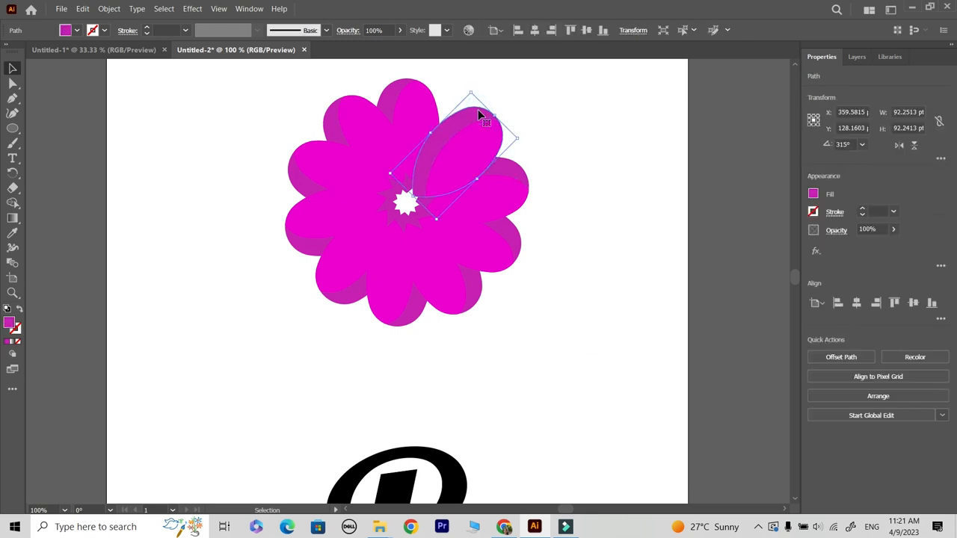
key(ctrl)
click(99, 9)
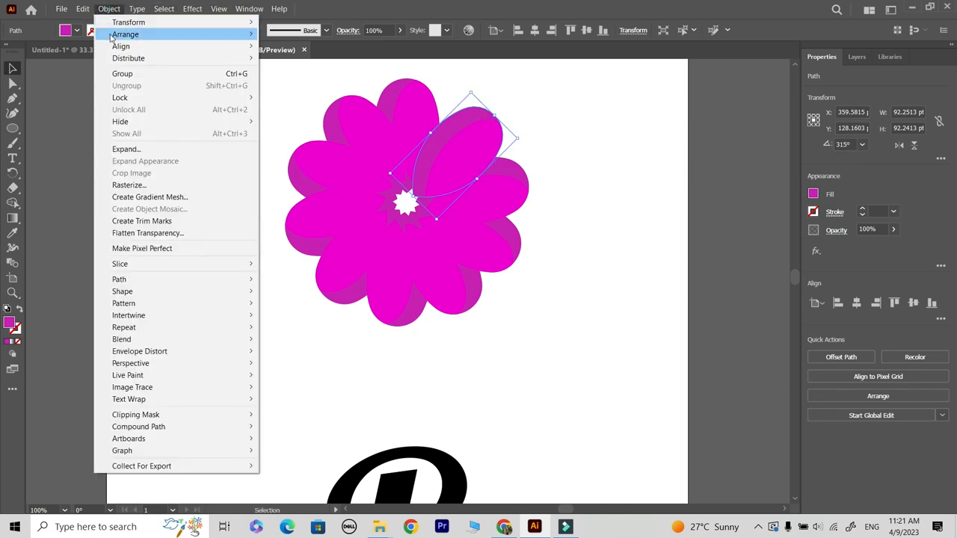
mouse_move(110, 35)
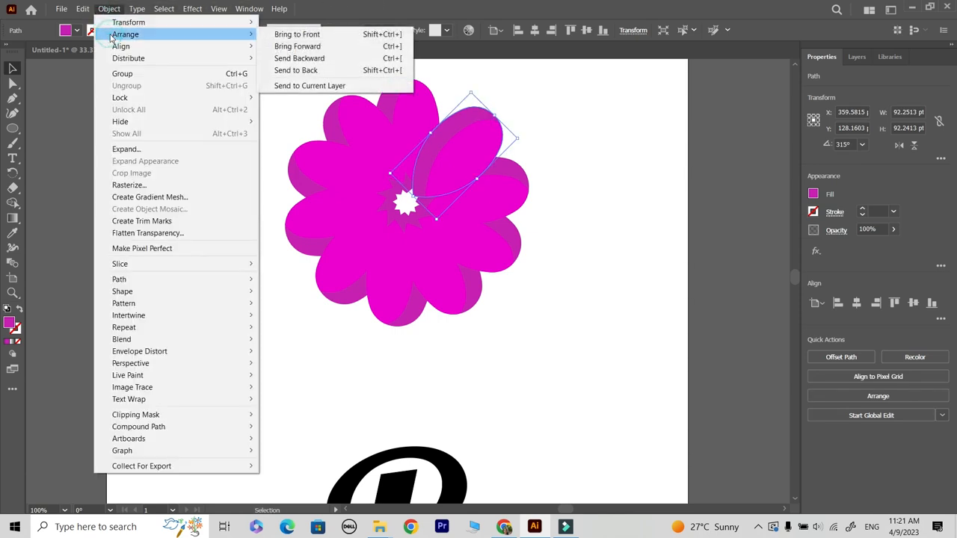
click(308, 70)
click(666, 198)
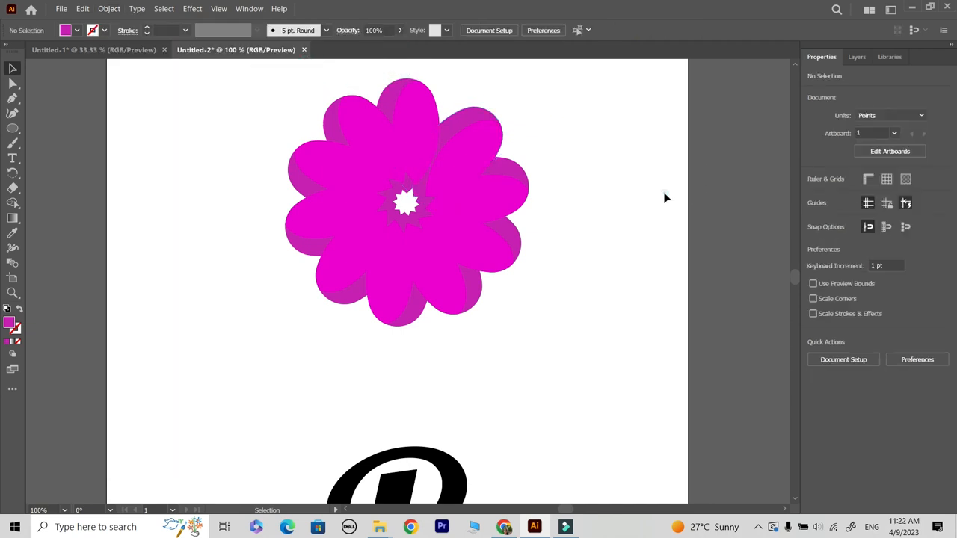
Step: Group all the petals into a single flower object
drag(628, 74, 260, 302)
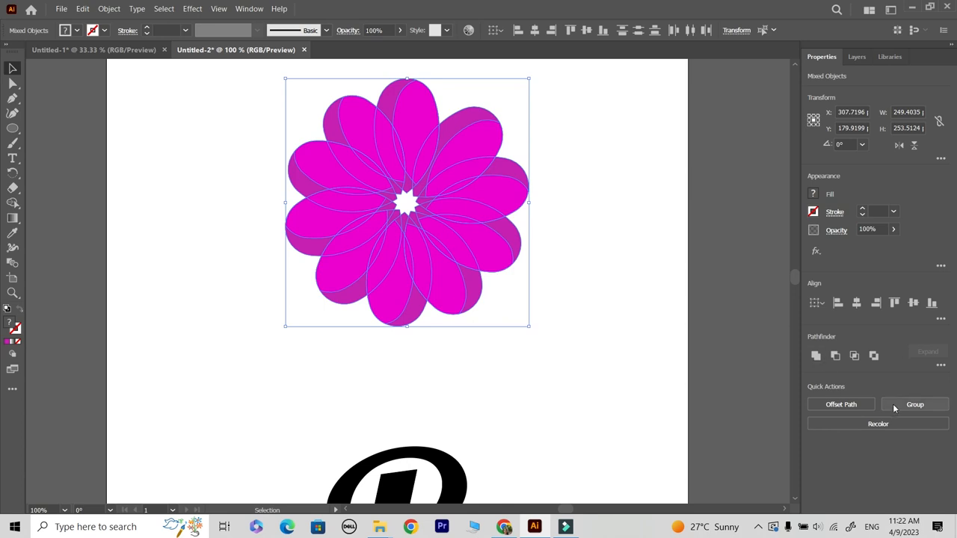
click(894, 408)
click(620, 426)
key(ctrl+minus)
key(ctrl+minus)
key(ctrl+minus)
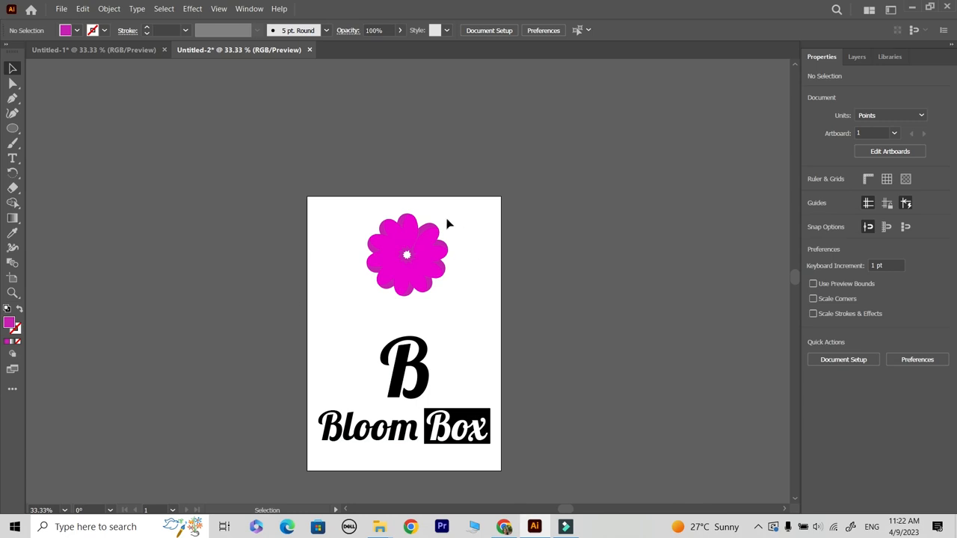
Step: Shrink the flower group and move the artwork higher up on the artboard
click(405, 276)
click(105, 9)
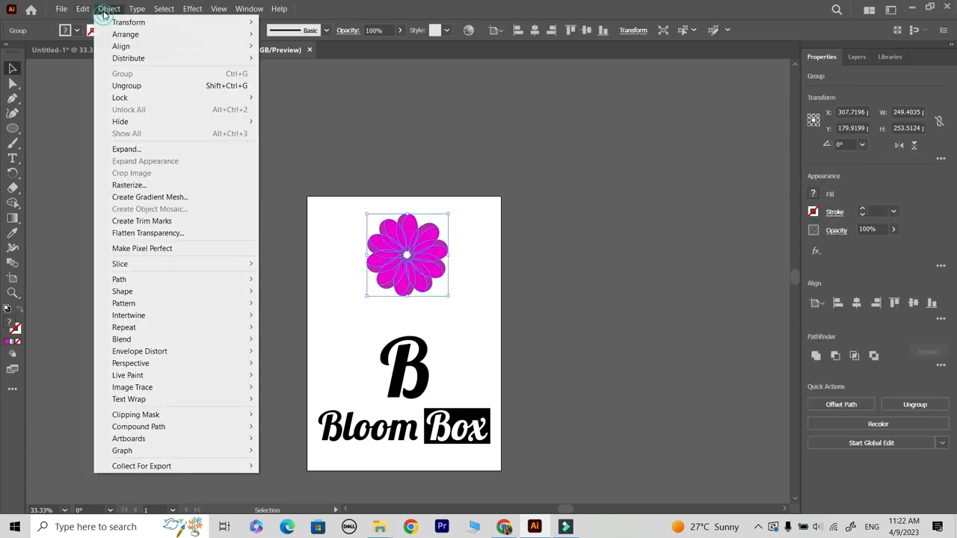
click(152, 148)
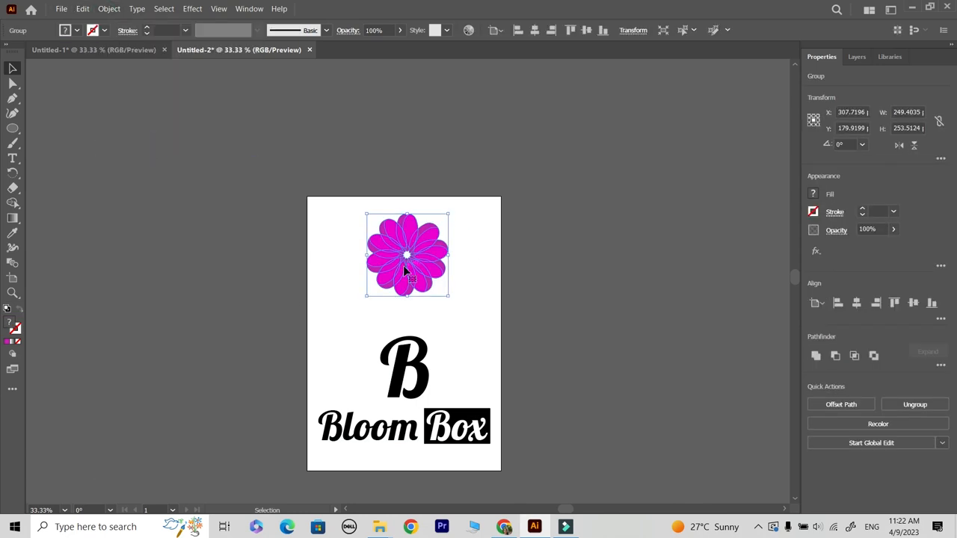
drag(449, 214, 416, 289)
drag(425, 396, 428, 304)
click(478, 305)
Step: Place the flower over the upper-left curl of the large letter B, at about 110 pt wide
key(z)
click(434, 301)
click(389, 297)
key(v)
drag(388, 161, 366, 110)
click(423, 211)
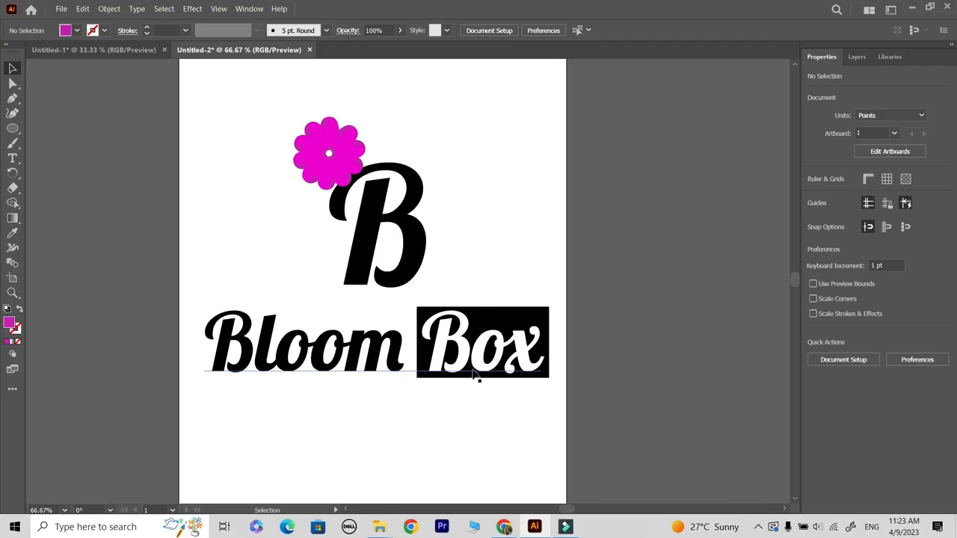
Step: Draw a curved Pen stem with no fill and a green stroke from the flower's centre to the tip of the B's lower hook
click(434, 312)
drag(360, 237, 388, 348)
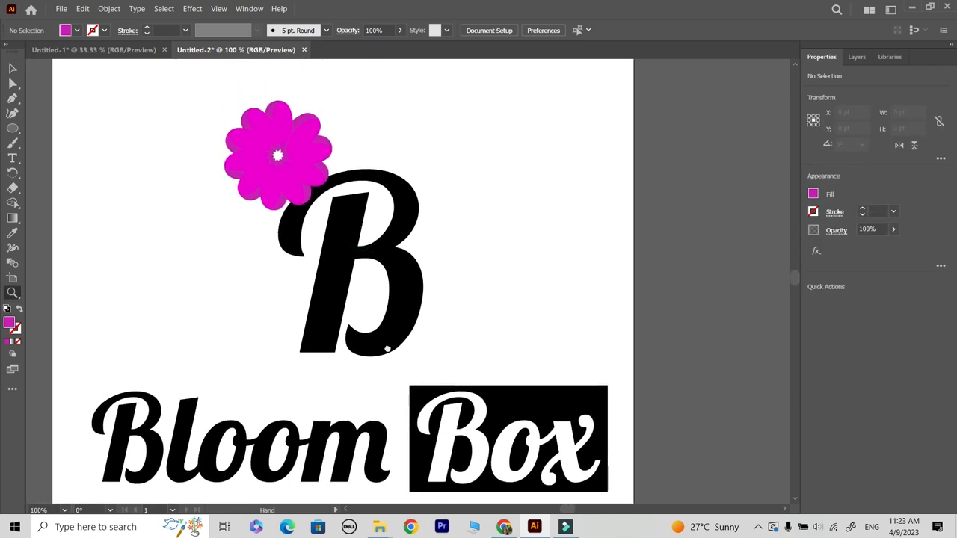
click(11, 102)
click(77, 30)
click(9, 51)
click(104, 31)
click(62, 53)
click(336, 13)
click(277, 155)
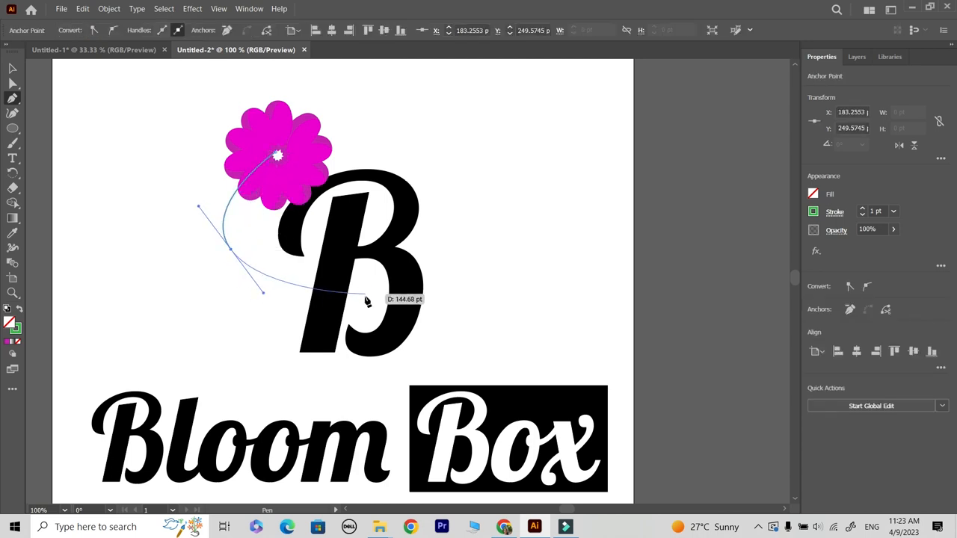
drag(348, 328, 341, 380)
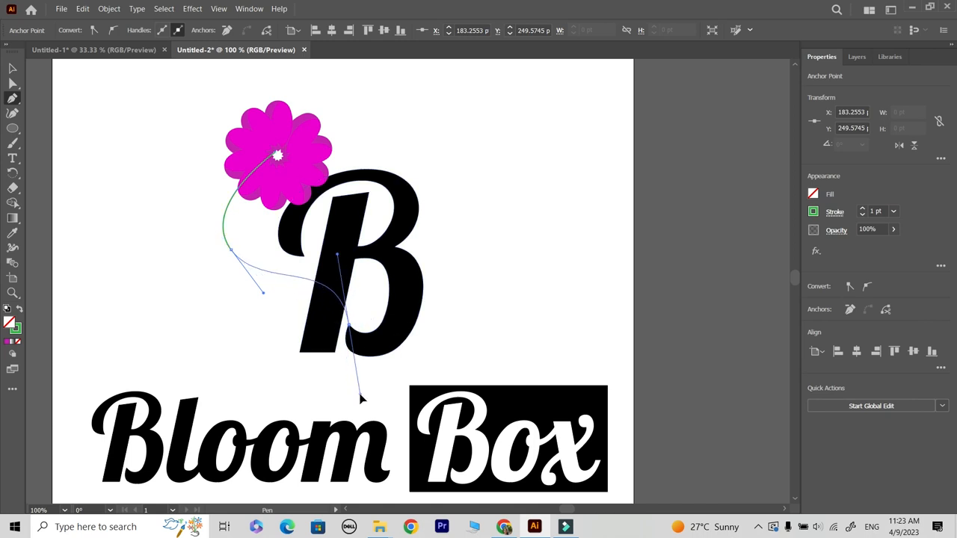
drag(370, 409, 369, 409)
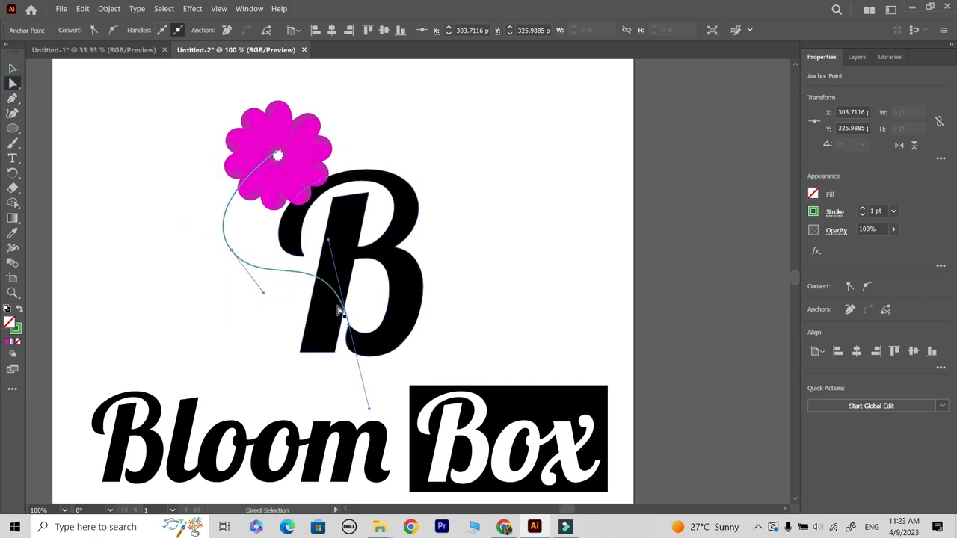
Step: Move the stem's middle anchor point closer to the B and bring the flower in front of the stem
drag(234, 253, 254, 256)
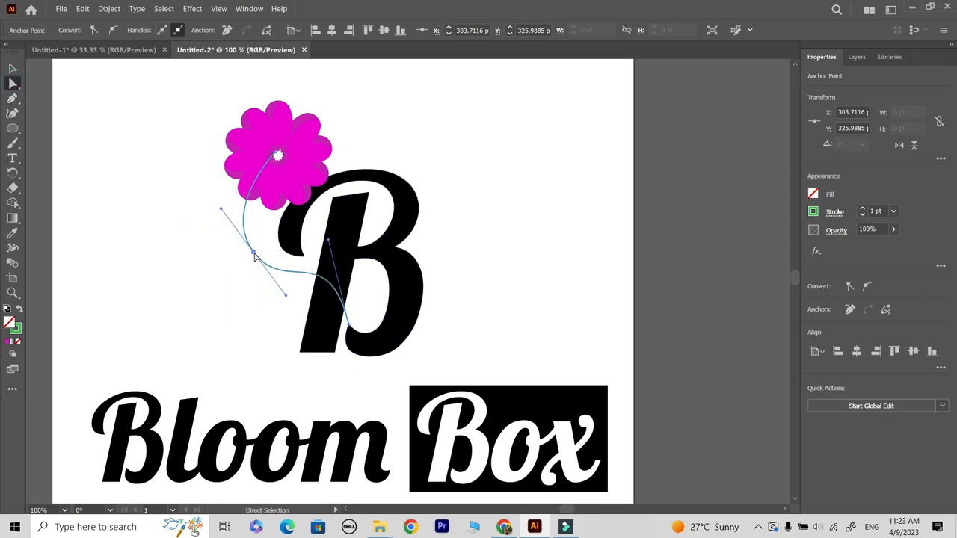
click(14, 69)
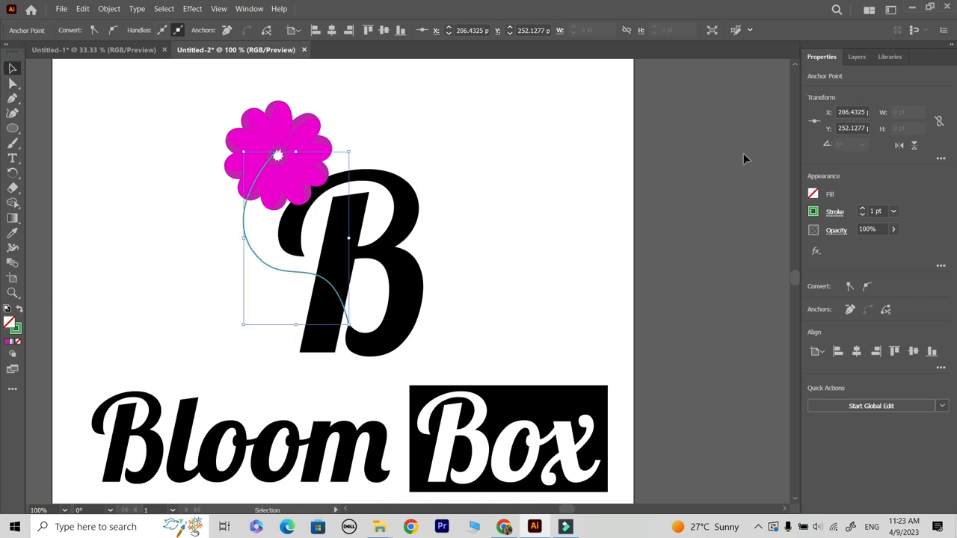
click(478, 127)
click(322, 141)
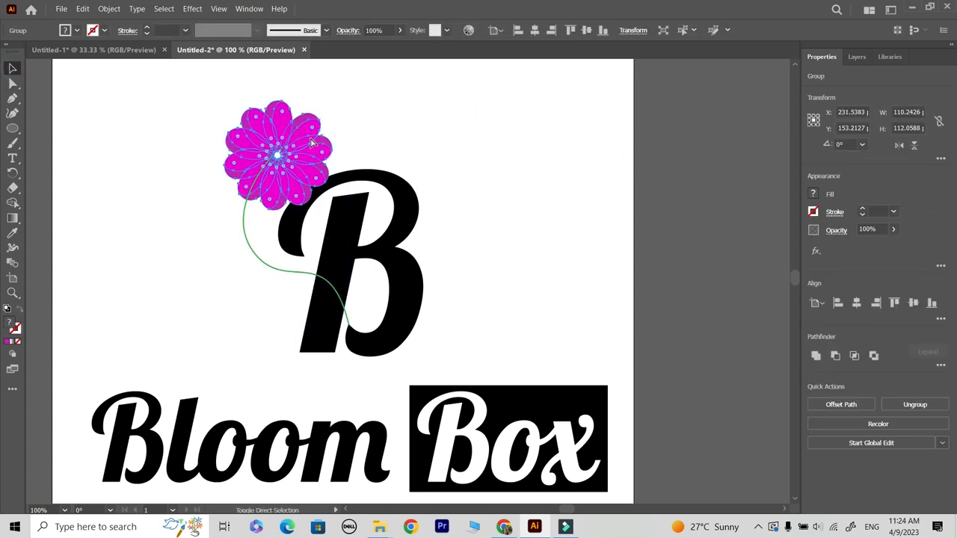
click(545, 146)
Step: Set the stem's stroke to 10 pt with the tapered triangular width profile, flipped along so it narrows towards the flower
click(265, 260)
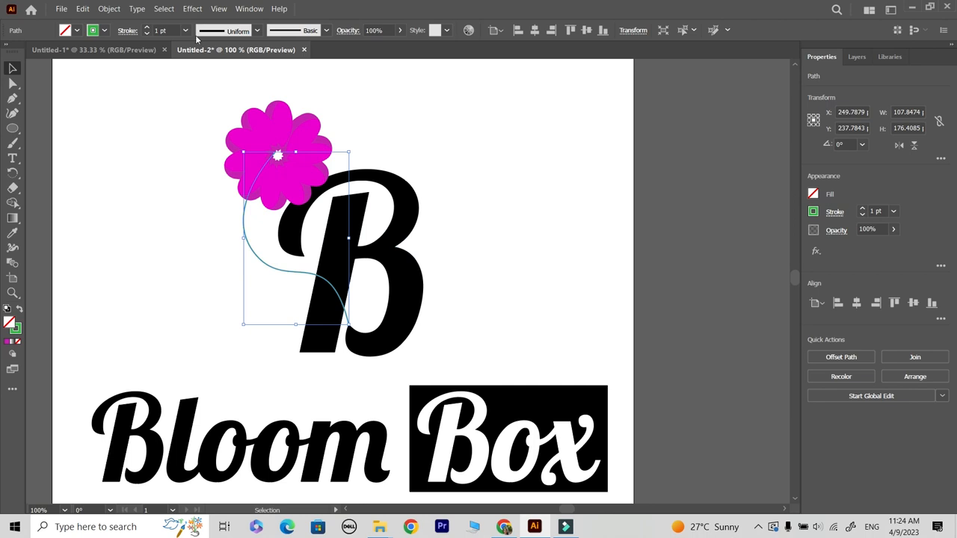
click(146, 29)
click(146, 28)
click(146, 29)
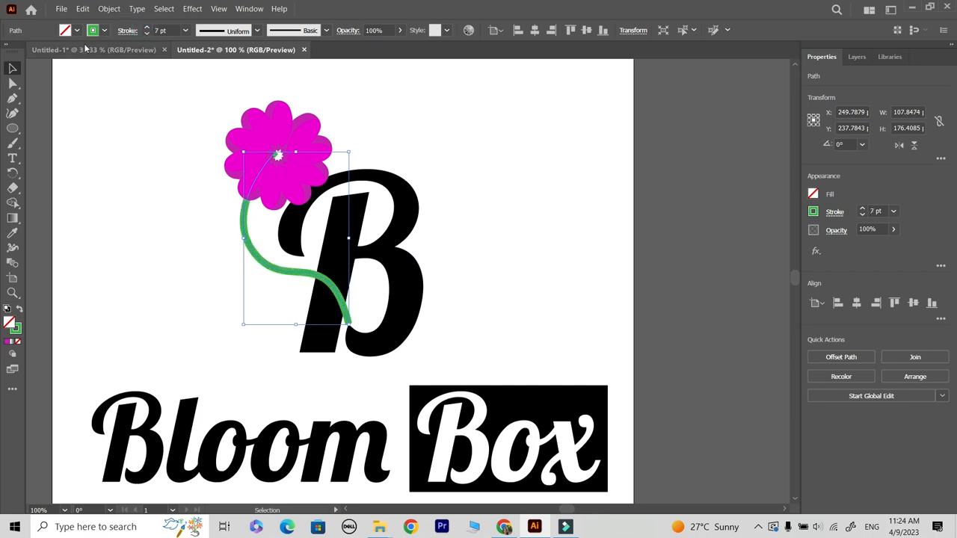
click(258, 31)
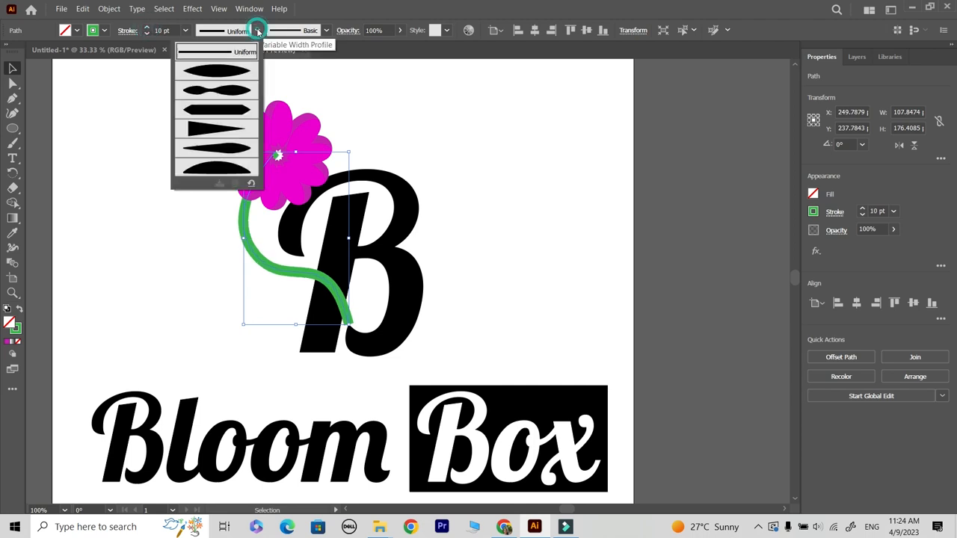
click(209, 127)
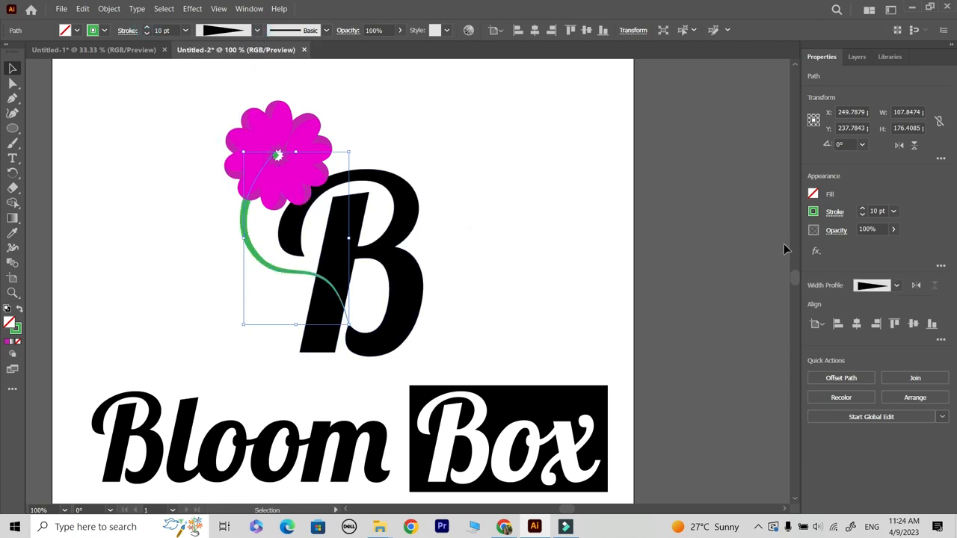
click(917, 286)
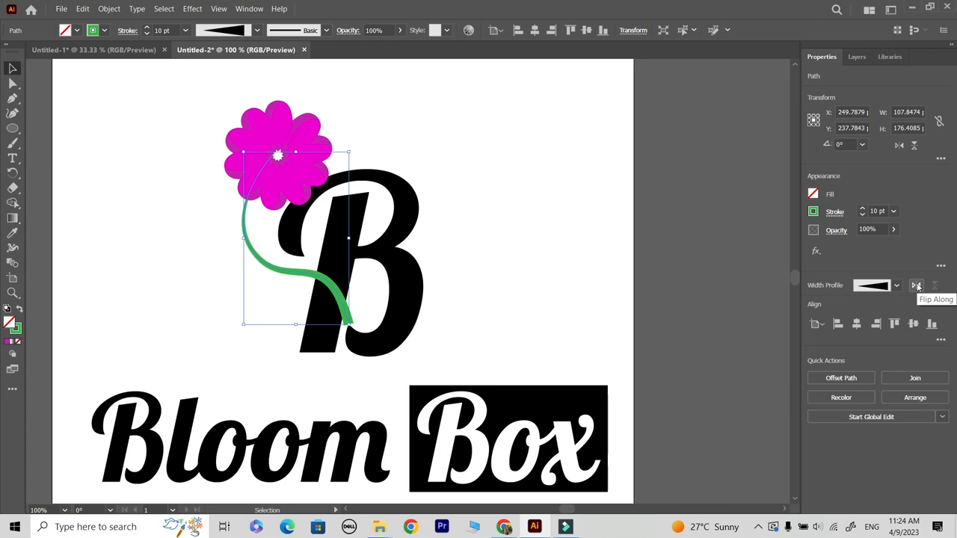
click(529, 242)
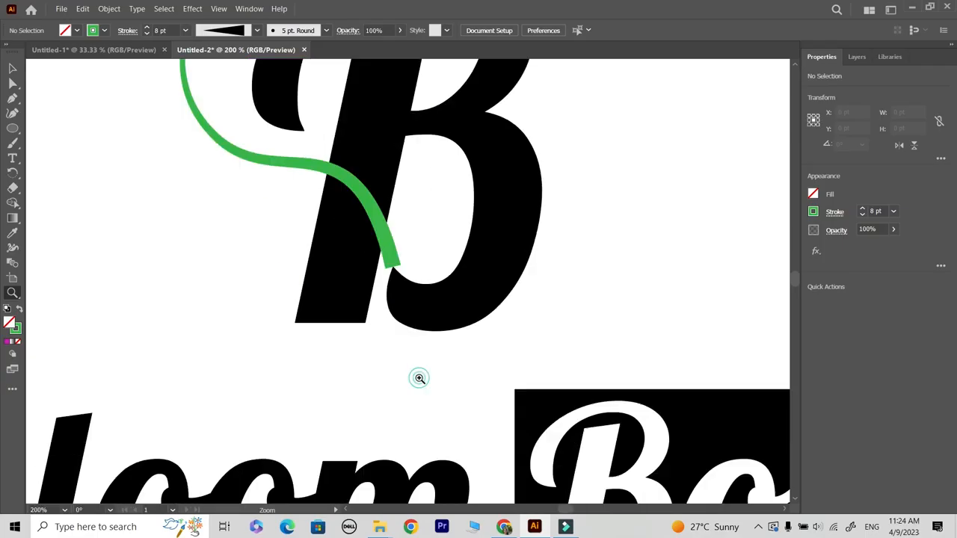
Step: Set up the Paintbrush with a black stroke for retouching where the stem meets the B's lower hook
click(412, 281)
click(413, 284)
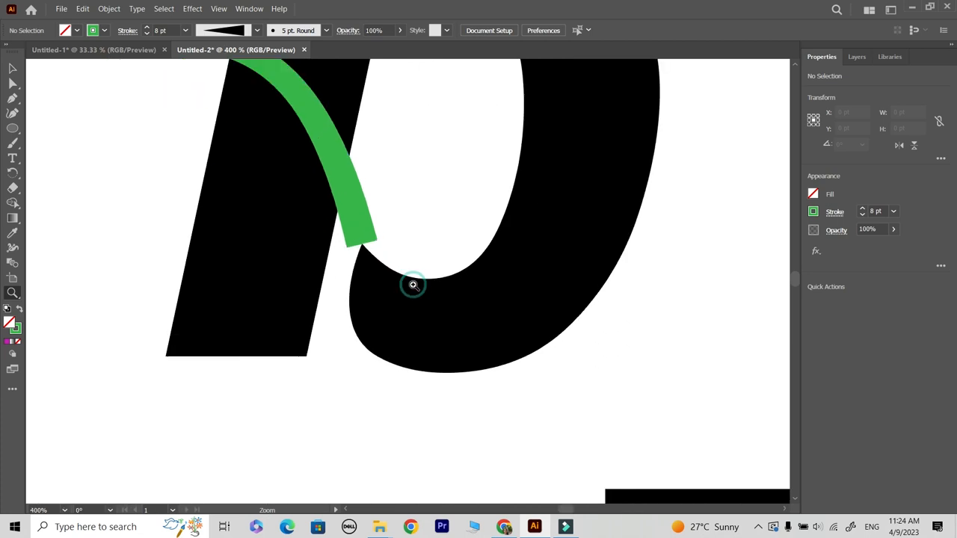
click(12, 68)
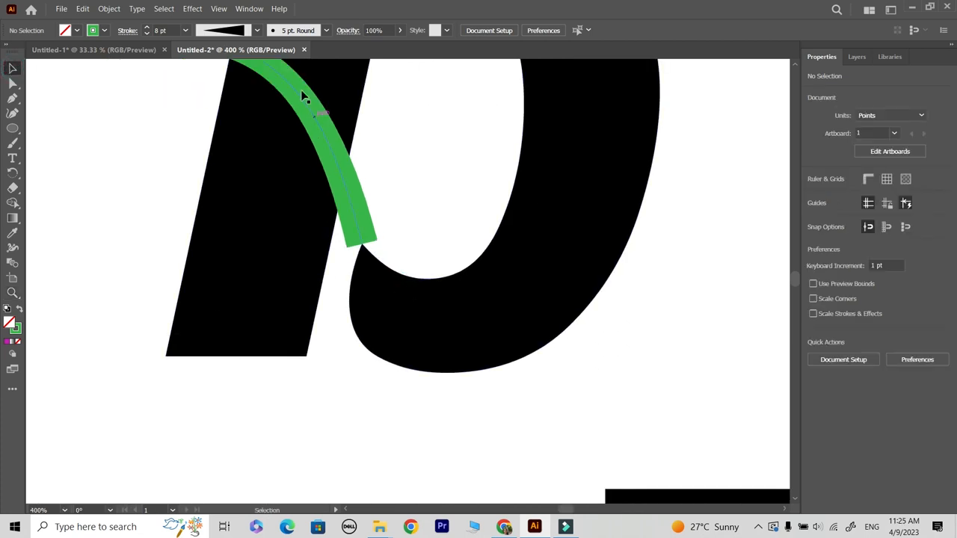
click(12, 144)
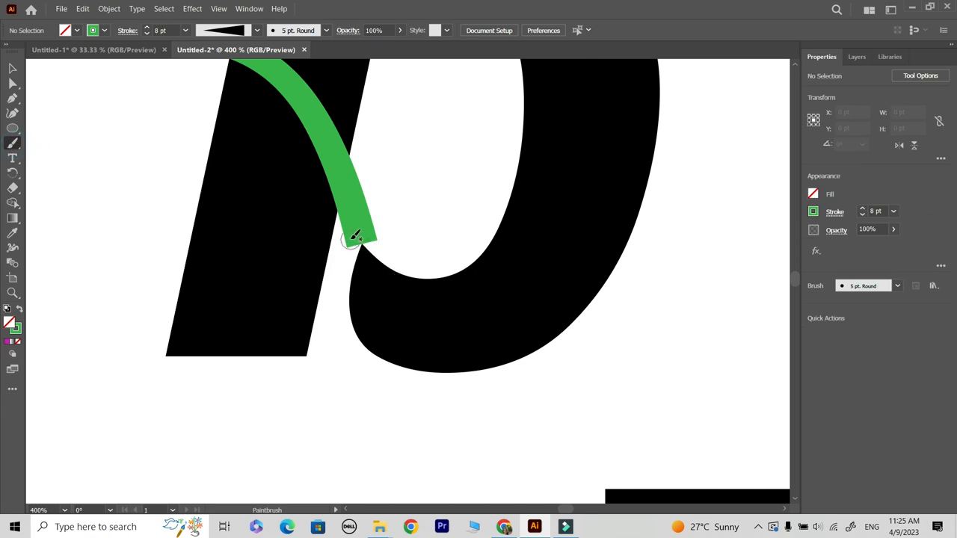
click(104, 30)
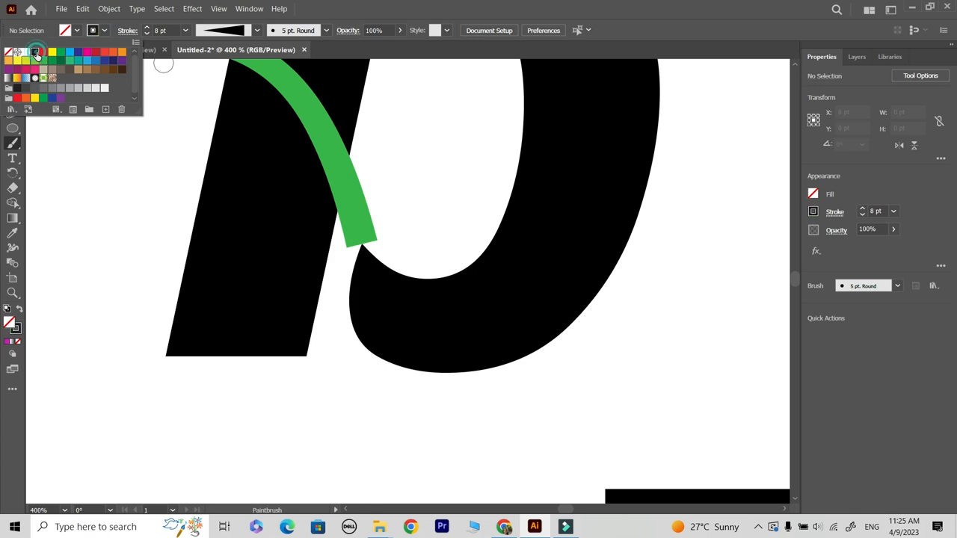
click(340, 15)
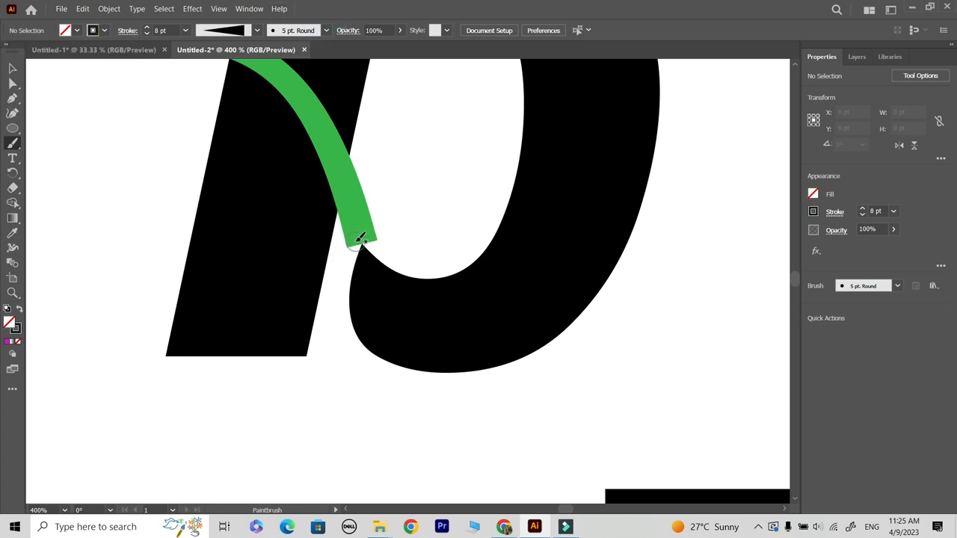
Step: Try a black brush stroke over the B's lower hook at the stem's end and undo it
key(shift+x)
scroll(393, 266, up, 3)
drag(13, 143, 77, 158)
click(77, 157)
drag(299, 211, 451, 391)
key(ctrl+z)
Step: Paint black strokes with the 15 pt. Round brush to thicken the B's lower hook at the stem's end, undoing the last stroke
drag(13, 143, 76, 143)
click(327, 31)
click(293, 52)
drag(284, 216, 284, 335)
mouse_move(316, 198)
mouse_down()
mouse_move(360, 270)
mouse_move(588, 320)
mouse_up()
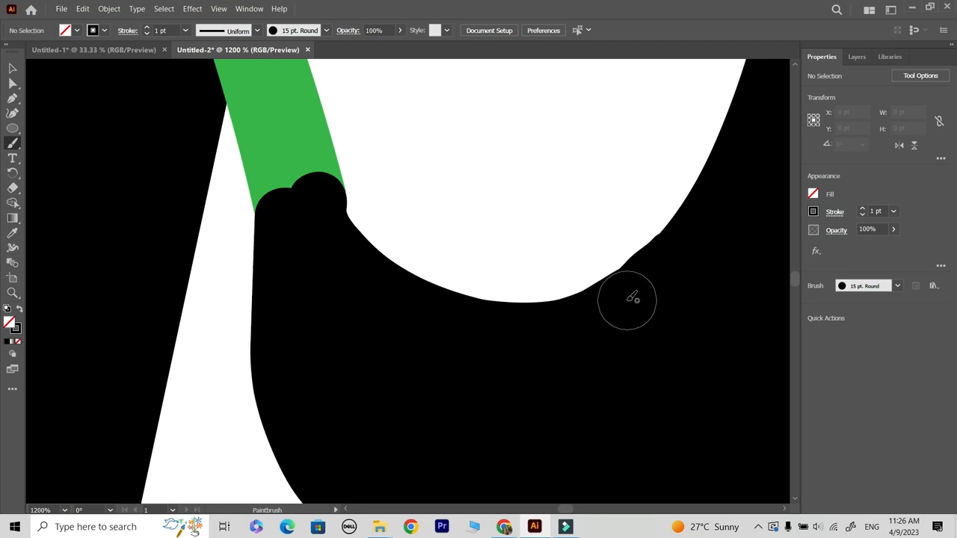
key(ctrl+z)
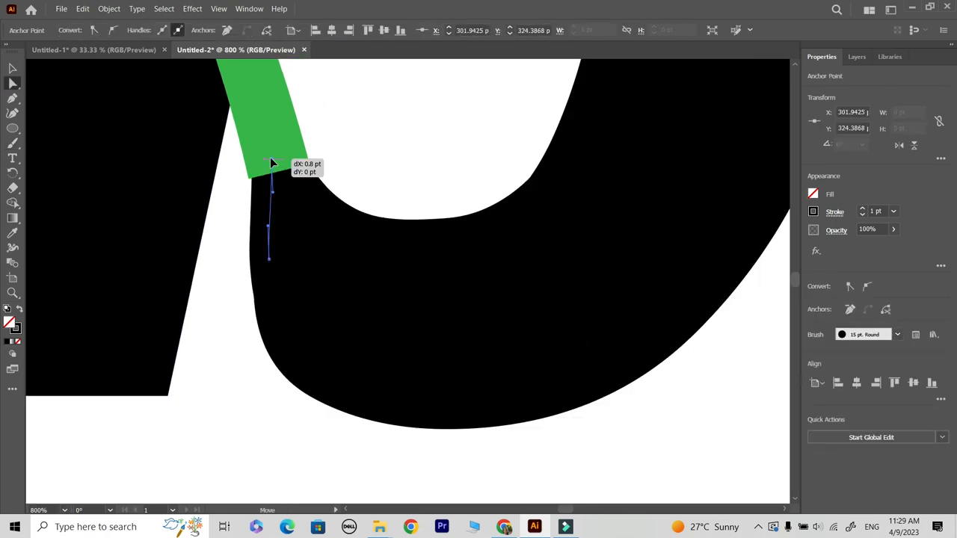
Step: Nudge the top anchor of the short vertical brush stroke under the stem's end to refine the join with the B
drag(274, 160, 269, 164)
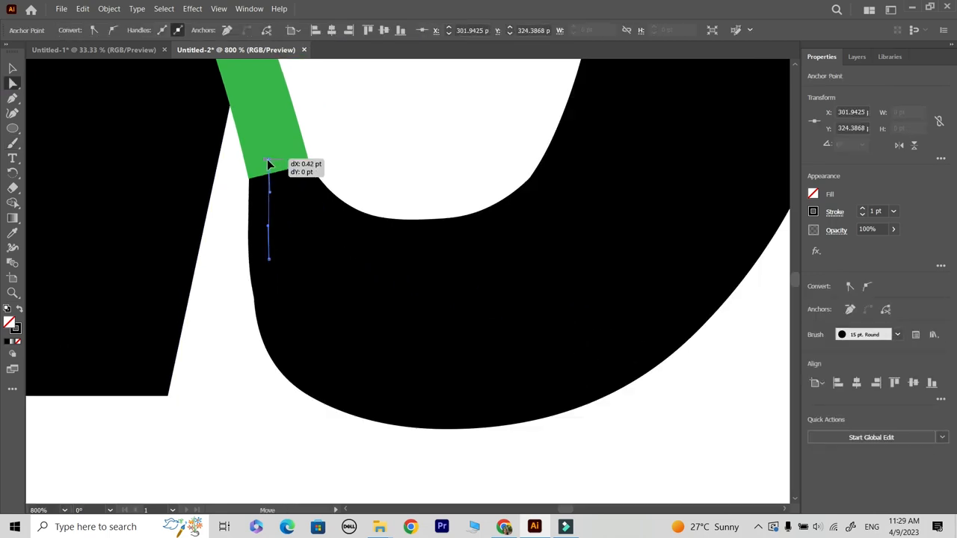
click(417, 127)
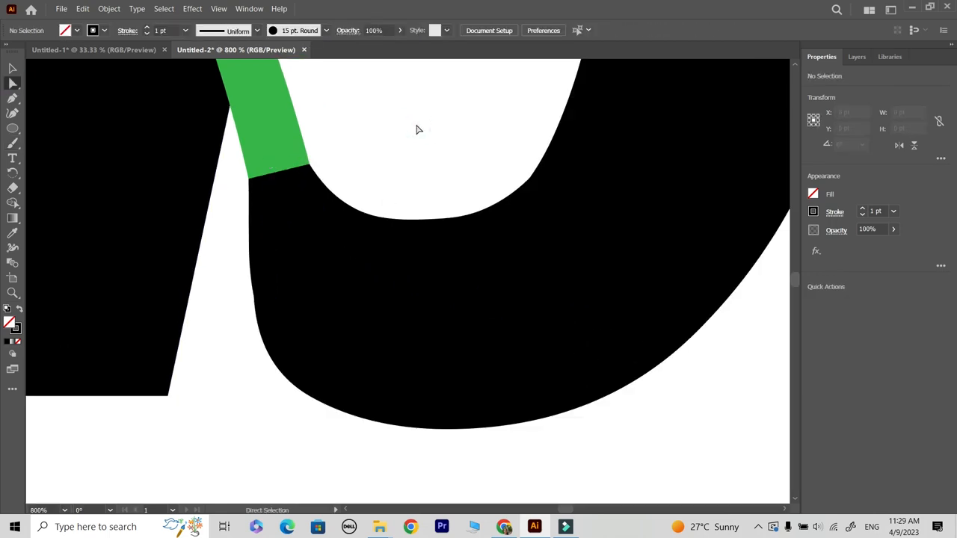
key(ctrl+minus)
key(ctrl+minus)
key(ctrl+minus)
key(ctrl+minus)
key(ctrl+minus)
key(ctrl+minus)
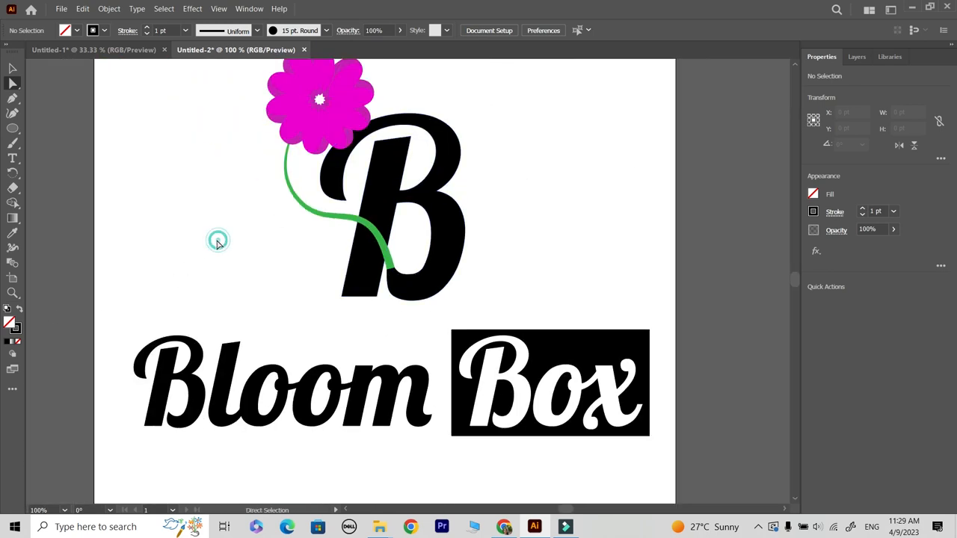
click(160, 192)
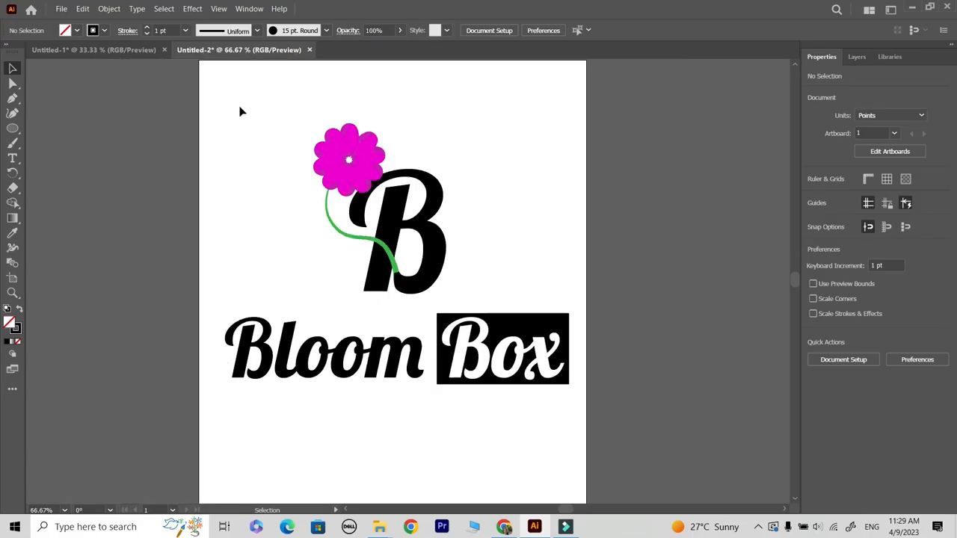
Step: Align the Bloom Box lettering horizontally on the artboard and reposition the flower-and-B emblem above it
drag(239, 111, 530, 295)
click(567, 220)
drag(433, 217, 437, 222)
key(ctrl+minus)
key(ctrl+minus)
drag(510, 306, 323, 385)
click(523, 31)
click(533, 424)
mouse_move(428, 264)
mouse_down()
mouse_move(400, 263)
mouse_move(413, 261)
mouse_up()
click(327, 342)
Step: Draw an unfilled rectangle with a black stroke around the whole logo, about 559 × 516 pt
drag(12, 129, 56, 129)
click(104, 31)
click(30, 49)
click(377, 4)
mouse_move(309, 195)
mouse_down()
mouse_move(444, 349)
mouse_move(492, 364)
mouse_up()
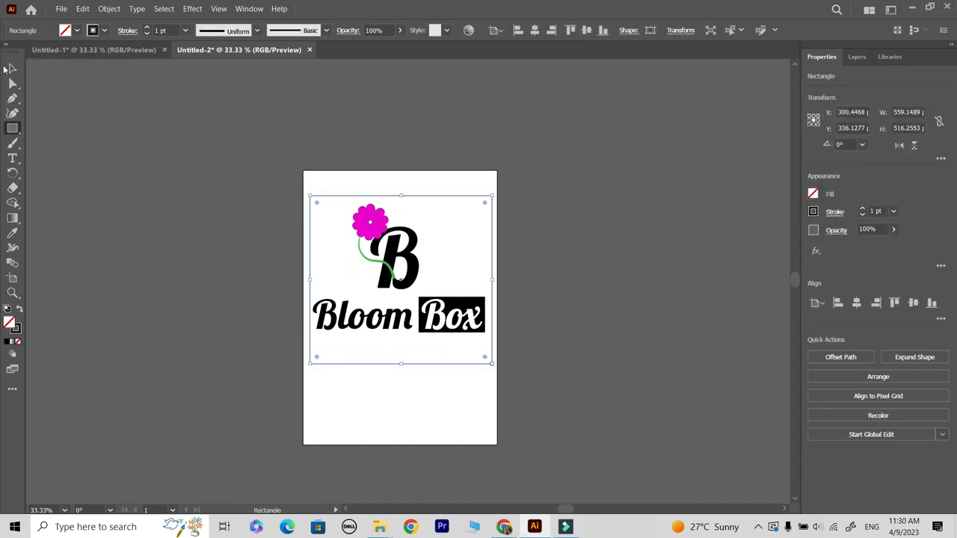
click(12, 68)
click(598, 306)
Step: Scale the logo and frame together to about 501 × 463 pt and move them down towards the artboard's centre
click(370, 227)
shift+click(453, 327)
drag(453, 327, 402, 322)
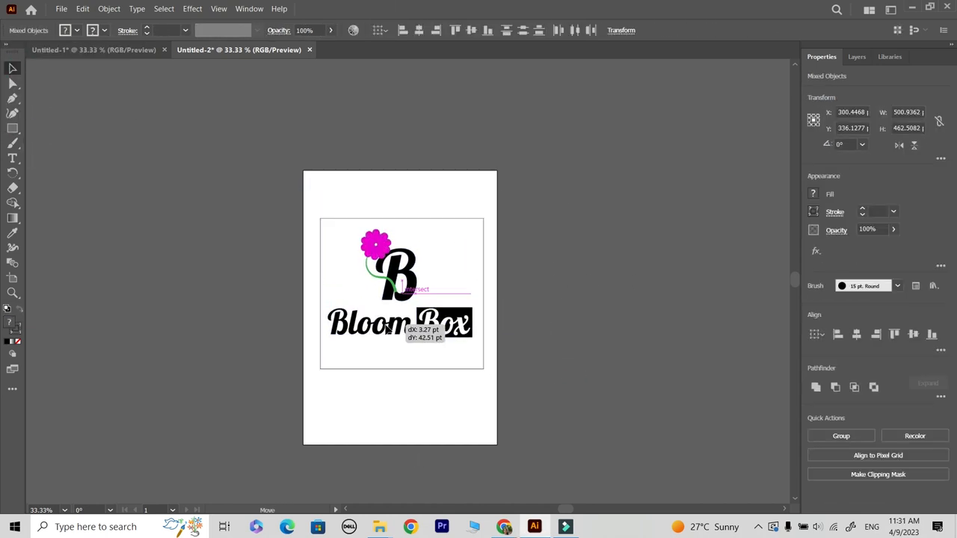
Step: Set the rectangular frame's stroke weight to 3 pt
scroll(360, 341, up, 1)
click(302, 299)
click(147, 28)
scroll(407, 274, down, 1)
click(186, 175)
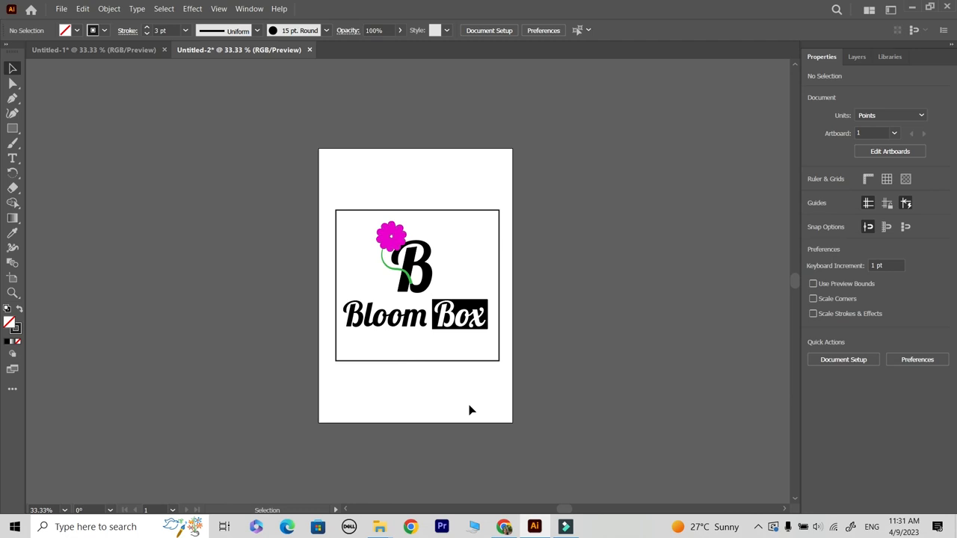